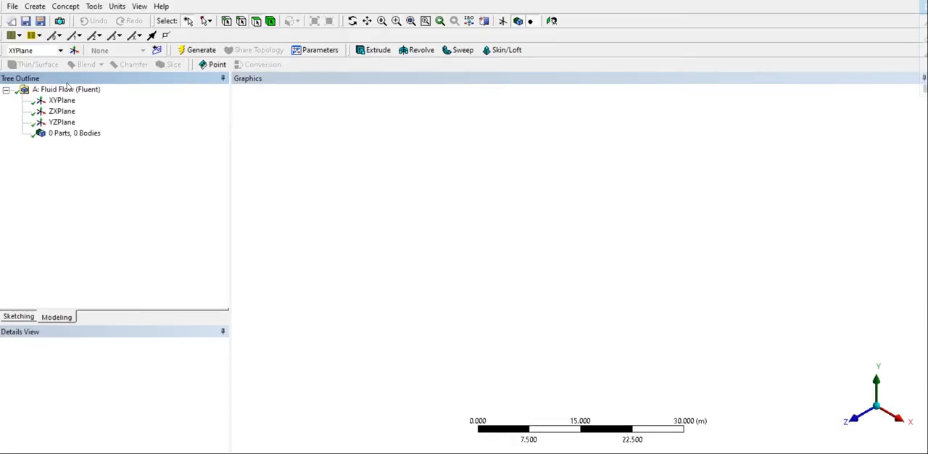
- Set the units to millimetres and import the external geometry file fan_latest.stp, generating the fan body
click(117, 6)
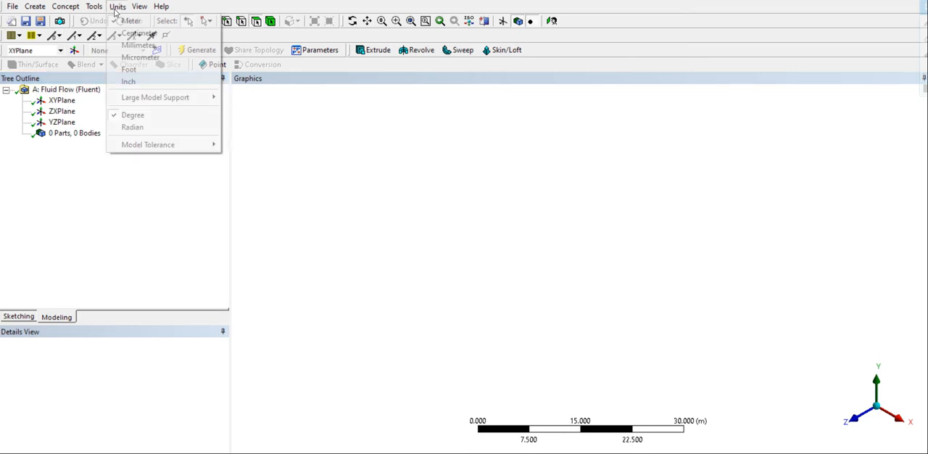
click(130, 46)
click(12, 6)
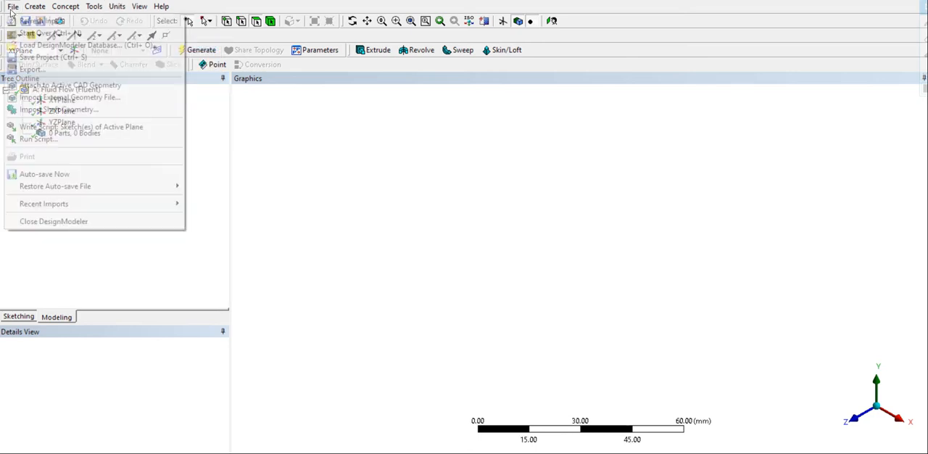
click(48, 97)
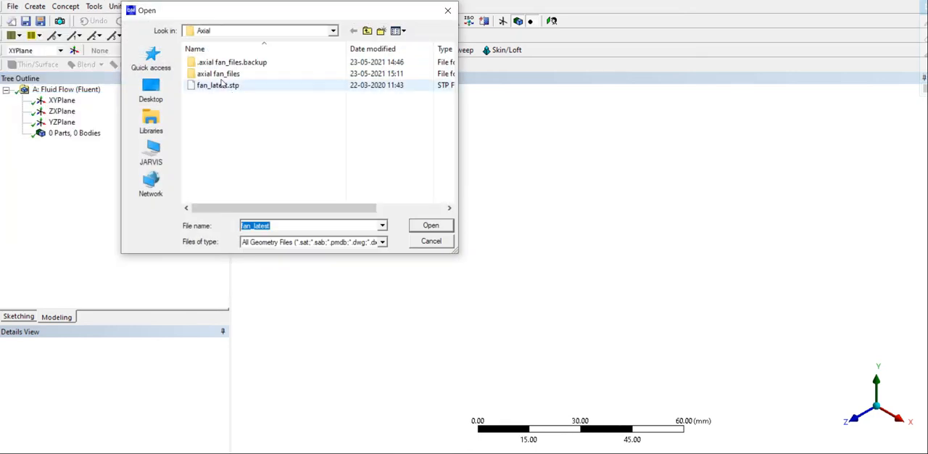
double_click(220, 86)
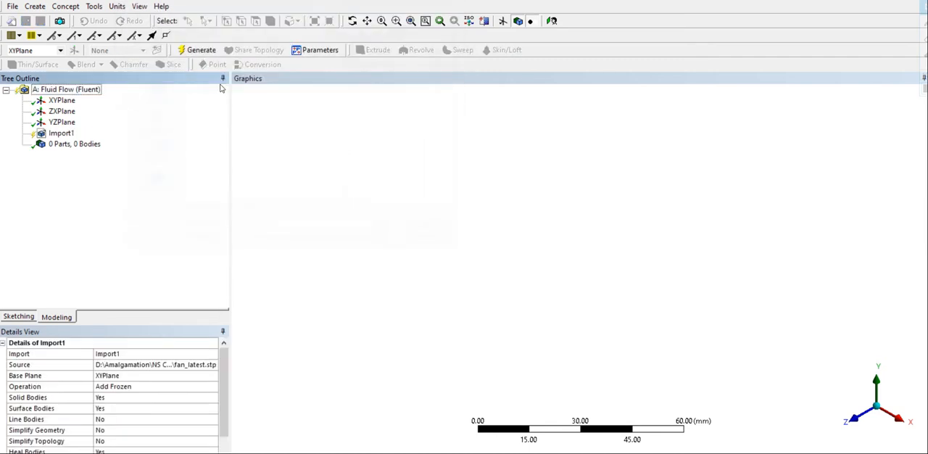
click(193, 49)
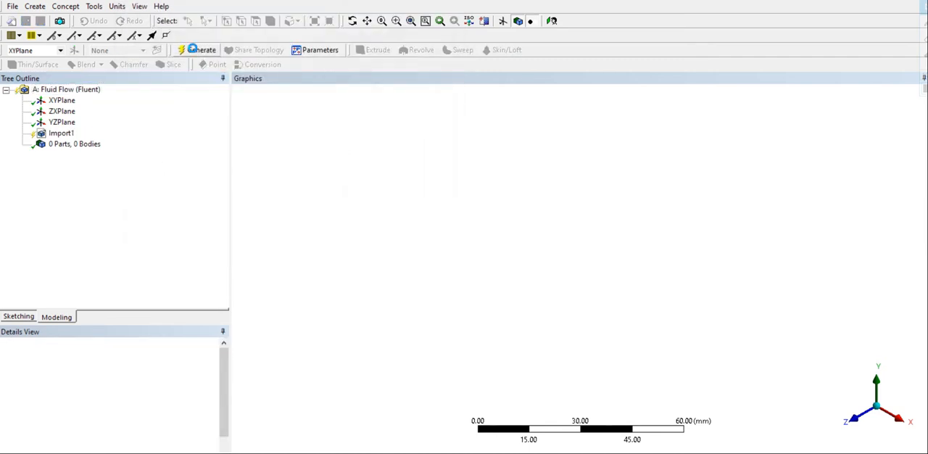
- Create a Translate body transformation for the fan body with its direction defined by Coordinates
click(56, 112)
click(57, 103)
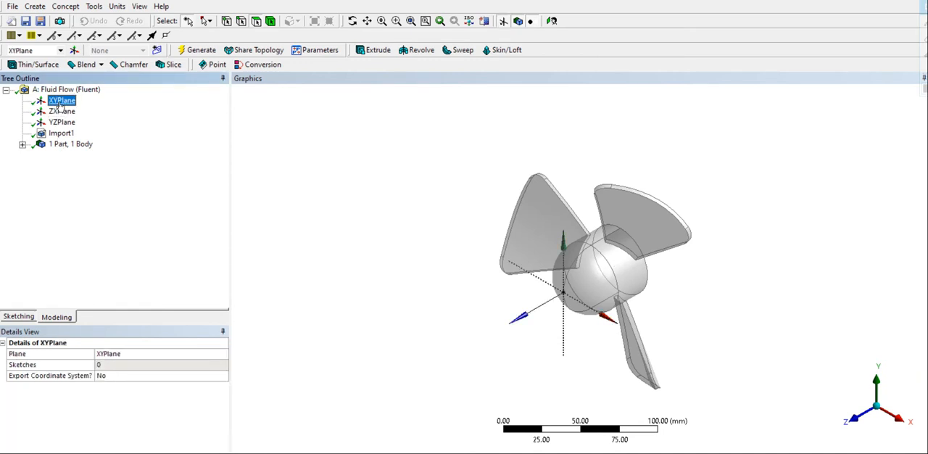
click(35, 5)
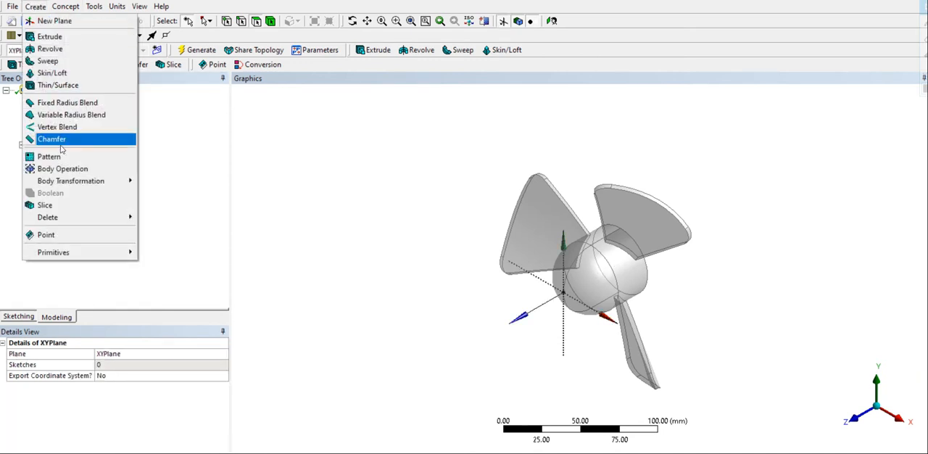
mouse_move(67, 181)
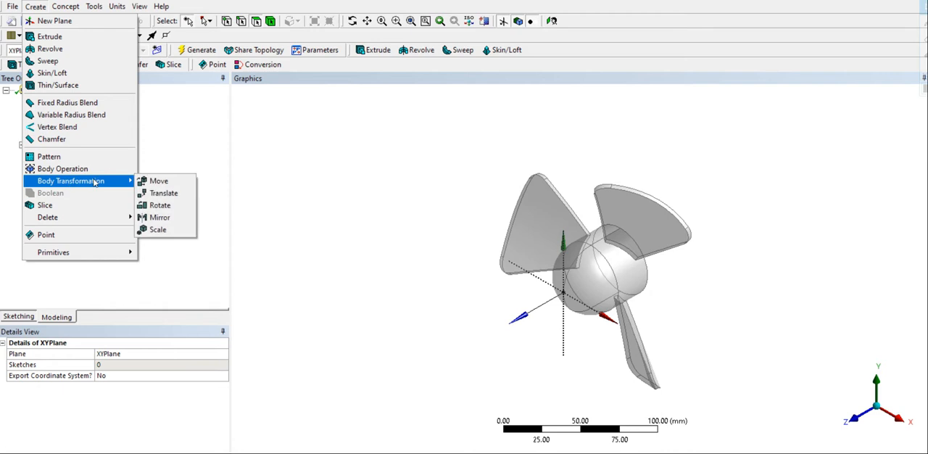
click(163, 194)
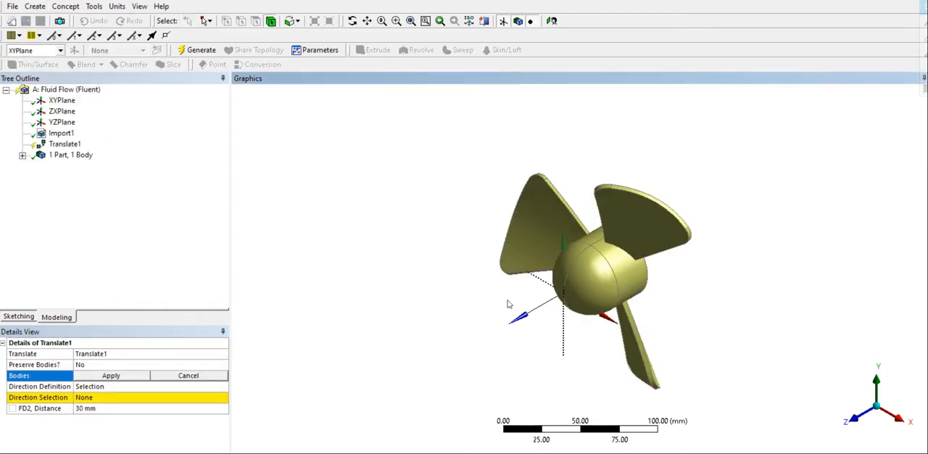
click(123, 378)
click(121, 388)
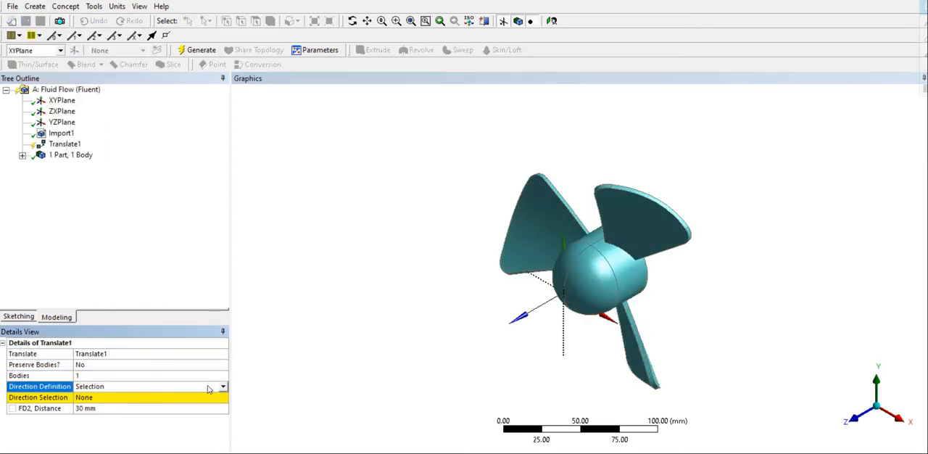
click(223, 388)
click(134, 406)
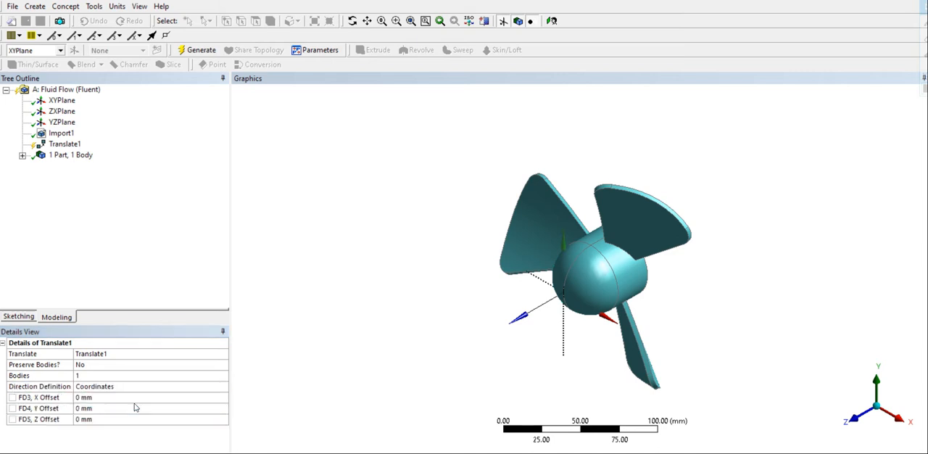
- Set the translation's Z offset to -3.5 mm and generate it
click(88, 410)
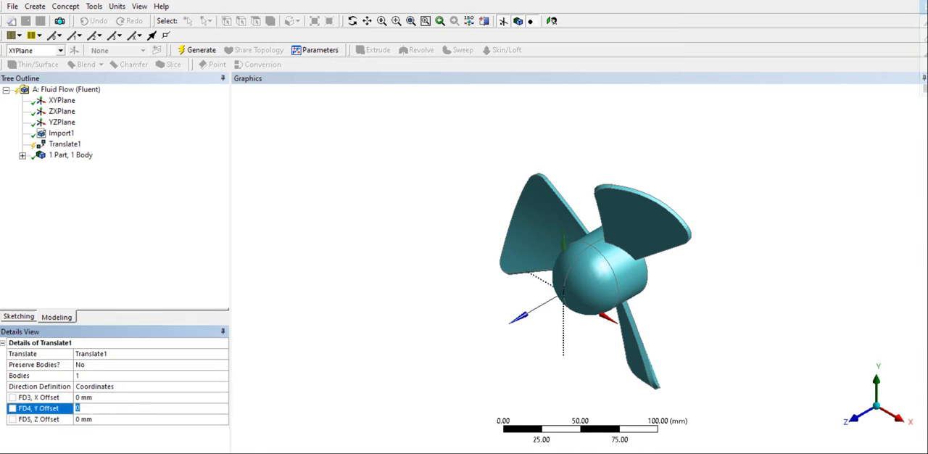
click(91, 420)
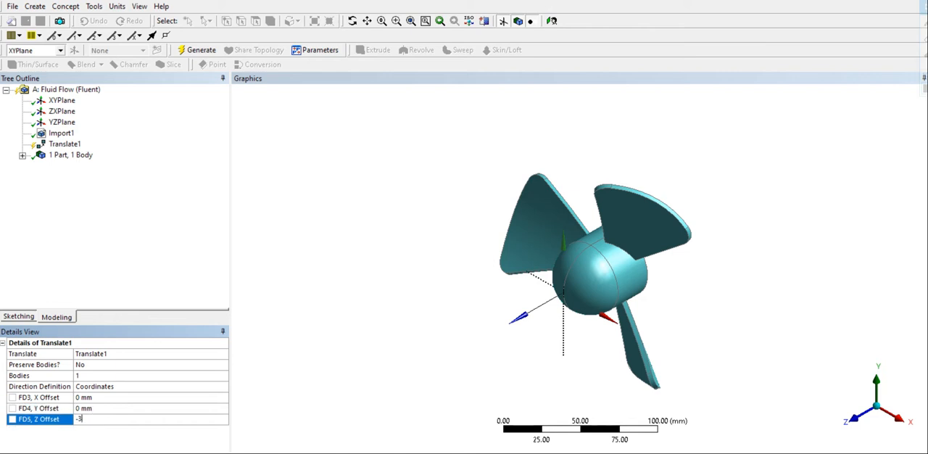
key(Return)
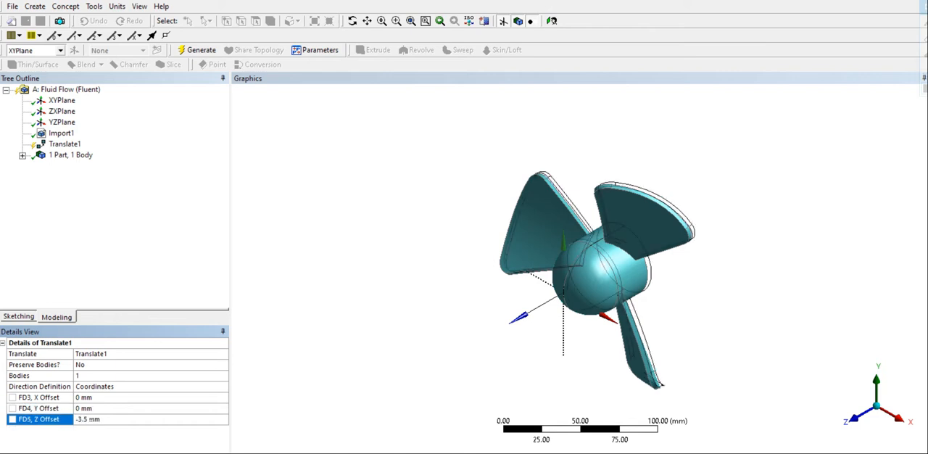
click(194, 49)
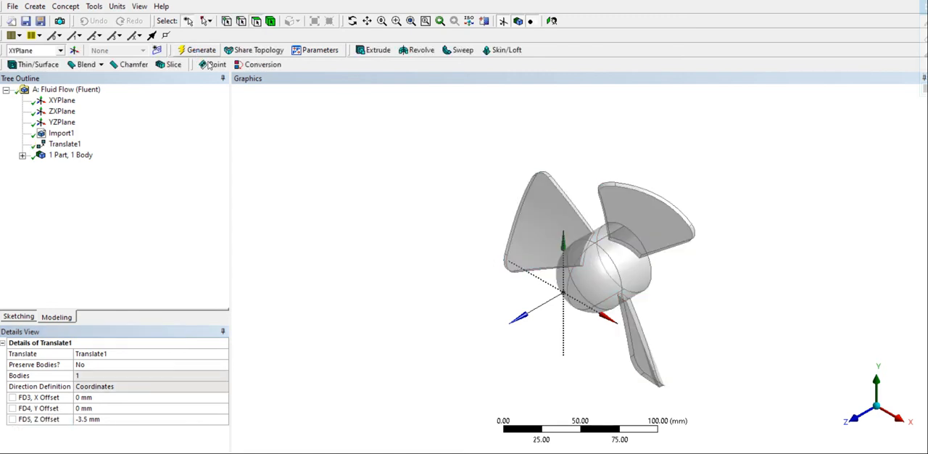
- Sketch a circle about 192 mm in diameter on the XYPlane, centred on the origin and surrounding the fan blades
click(61, 103)
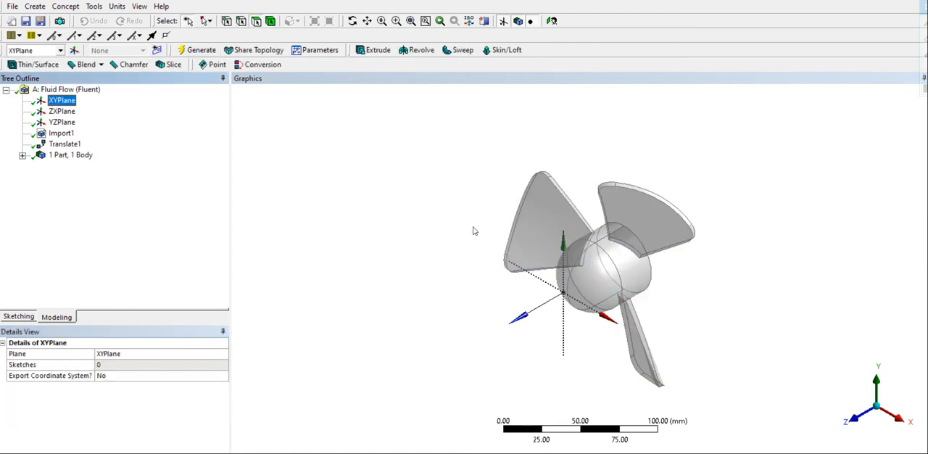
click(847, 419)
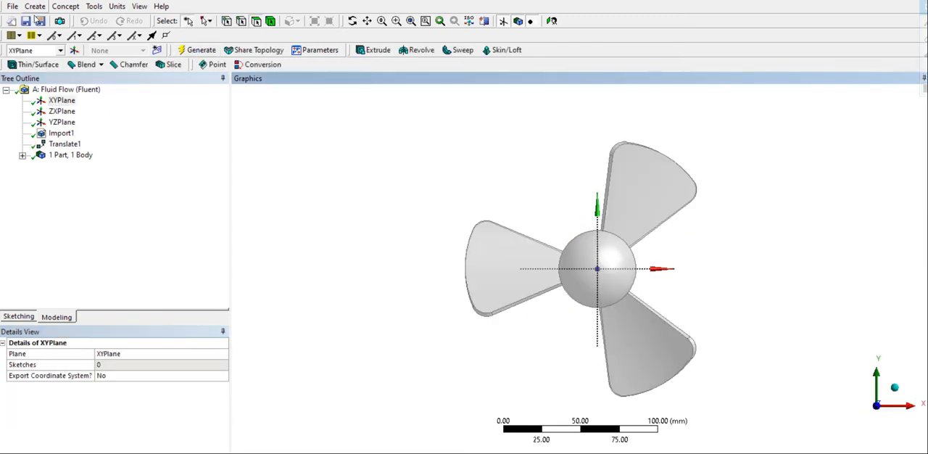
click(16, 317)
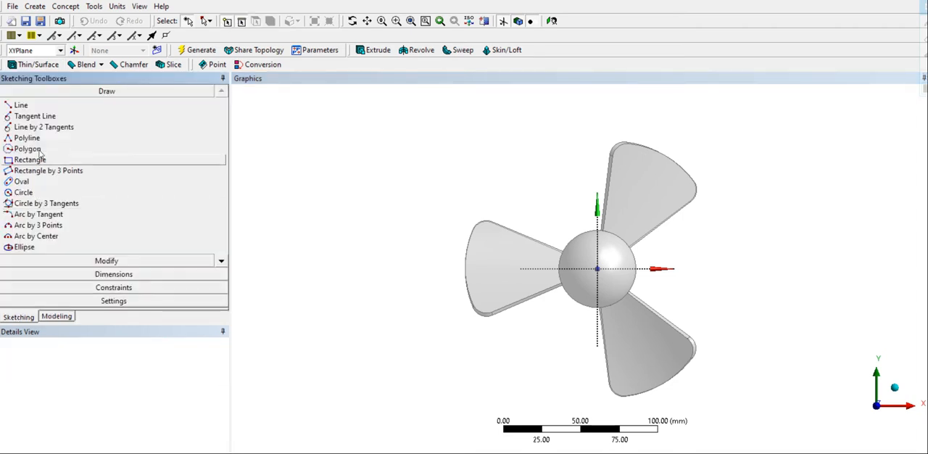
click(24, 192)
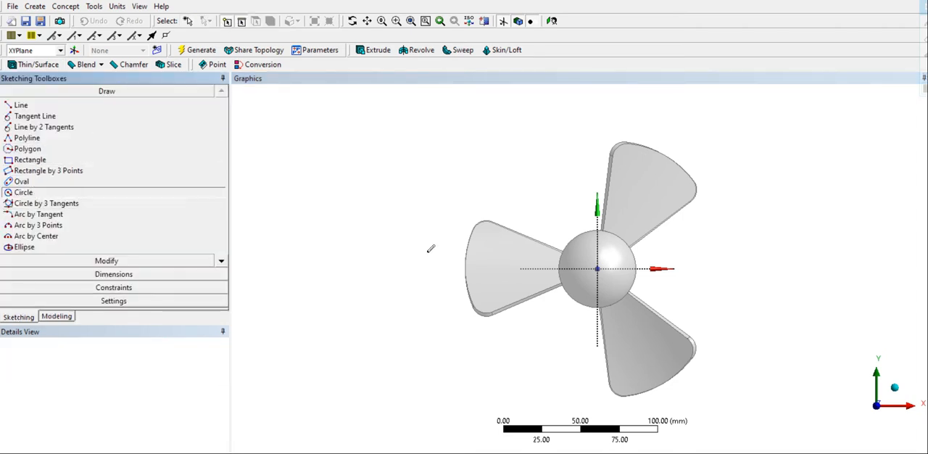
click(597, 269)
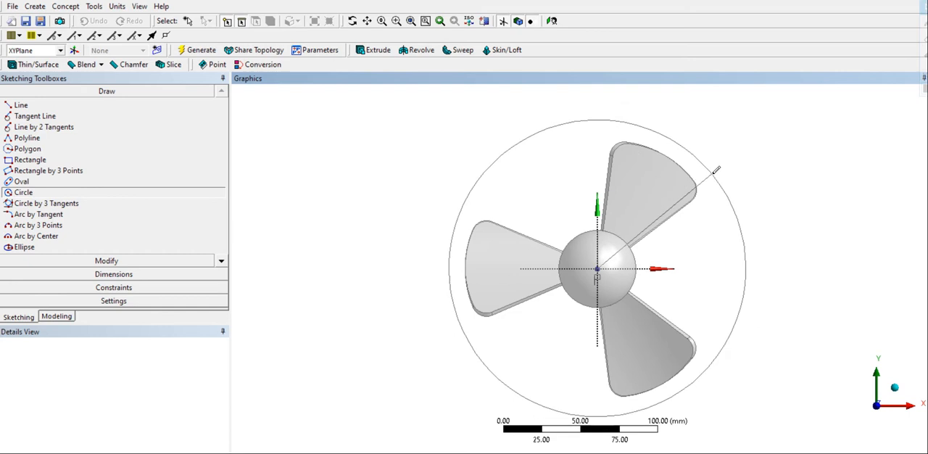
click(716, 169)
- Dimension the circle's diameter and set it to 200 mm
click(114, 274)
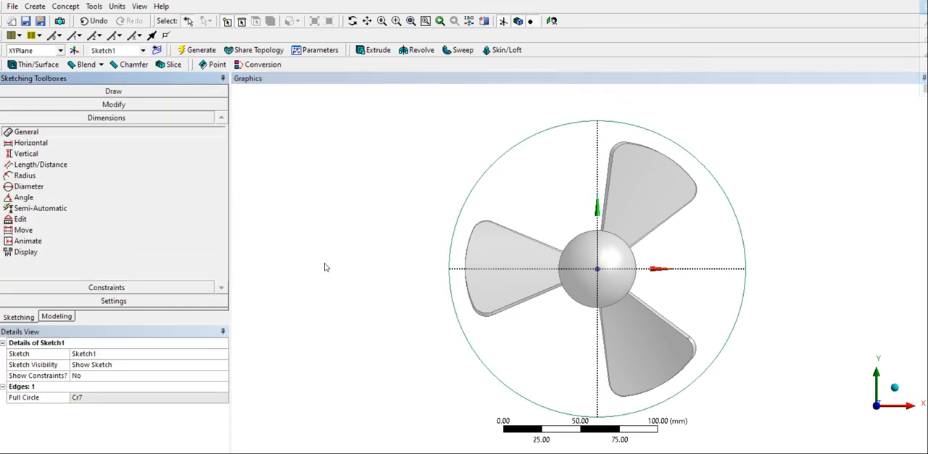
click(450, 259)
click(435, 254)
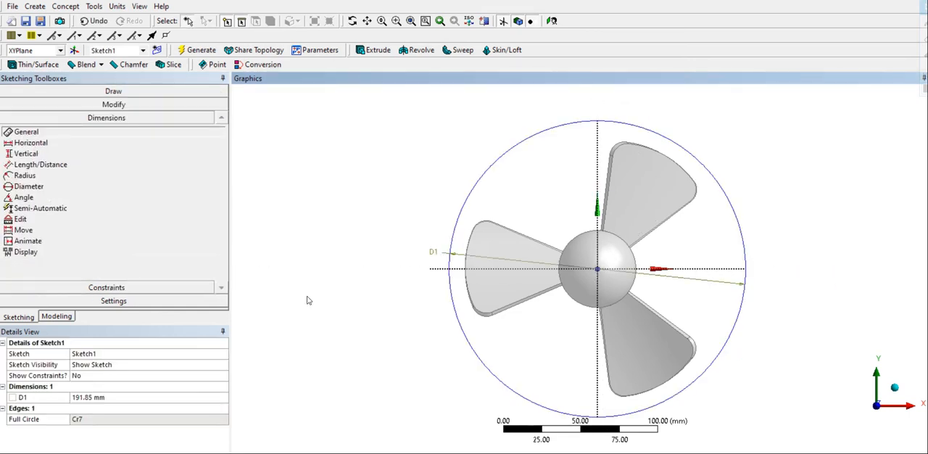
click(99, 397)
text(200)
key(Return)
- Start an Extrude of the circle sketch with the operation set to Add Frozen
middle_drag(603, 314, 478, 298)
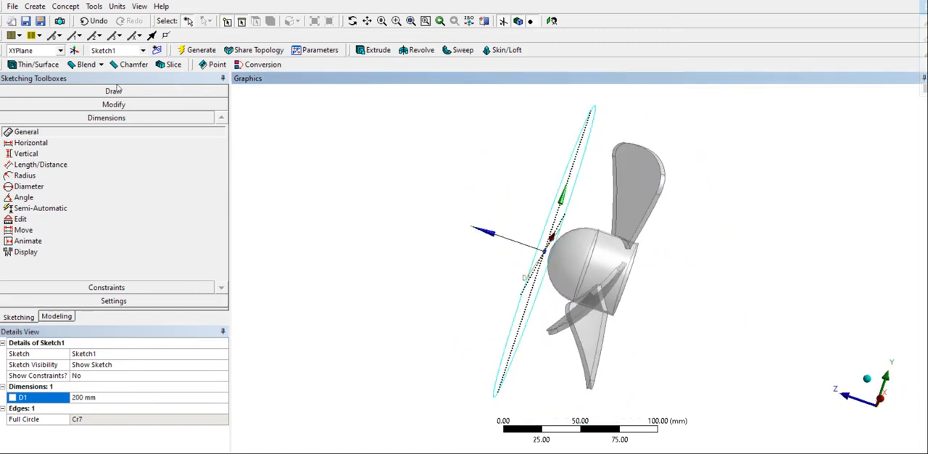
click(374, 50)
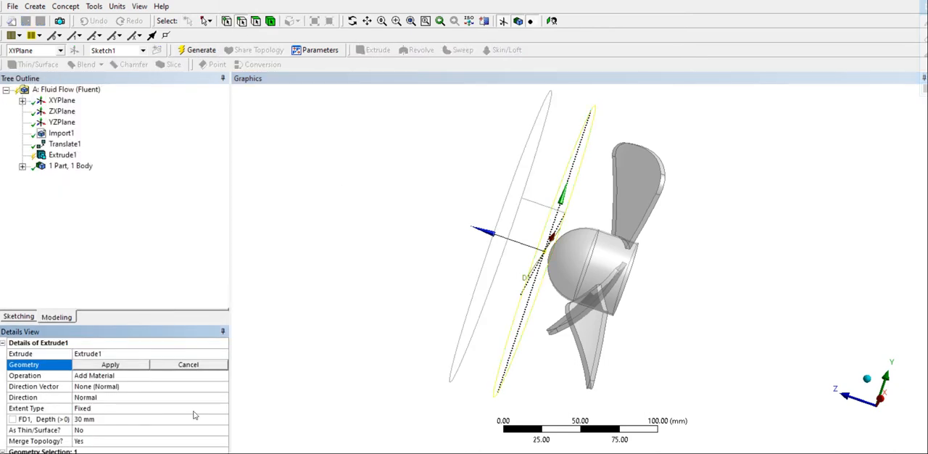
click(114, 365)
click(128, 375)
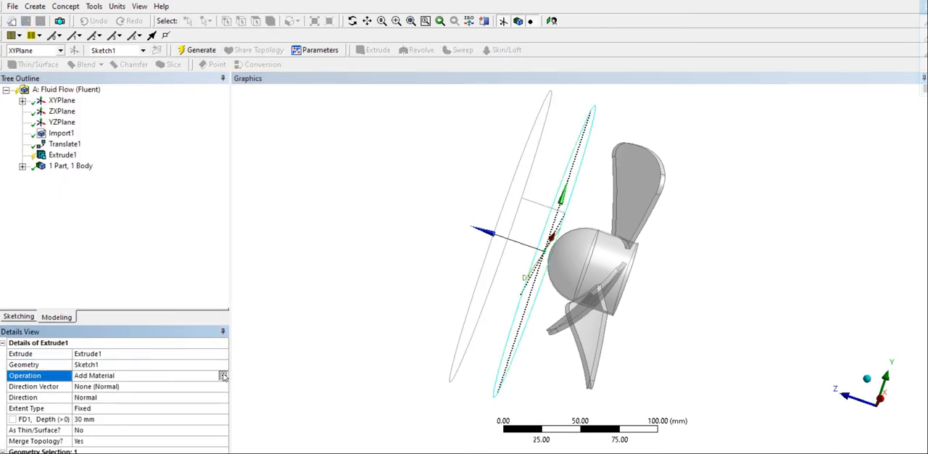
click(223, 375)
click(163, 385)
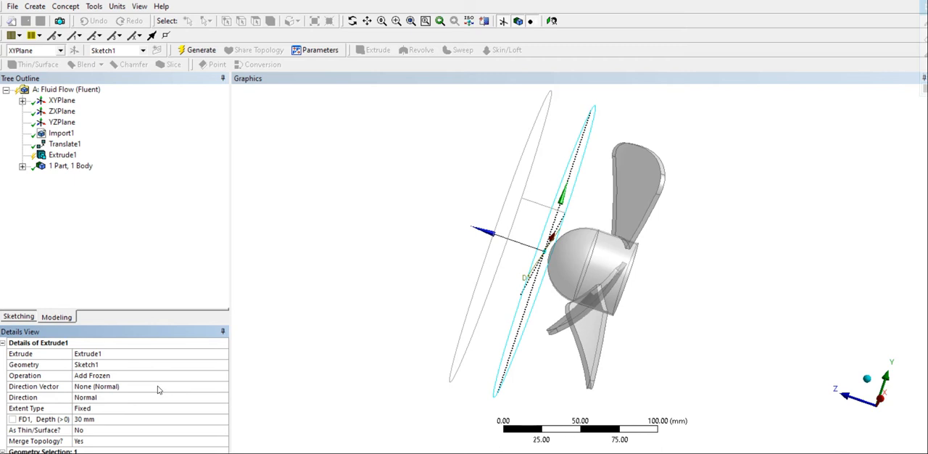
- Set the extrusion direction to Reversed and its depth to 60 mm
click(146, 399)
click(223, 398)
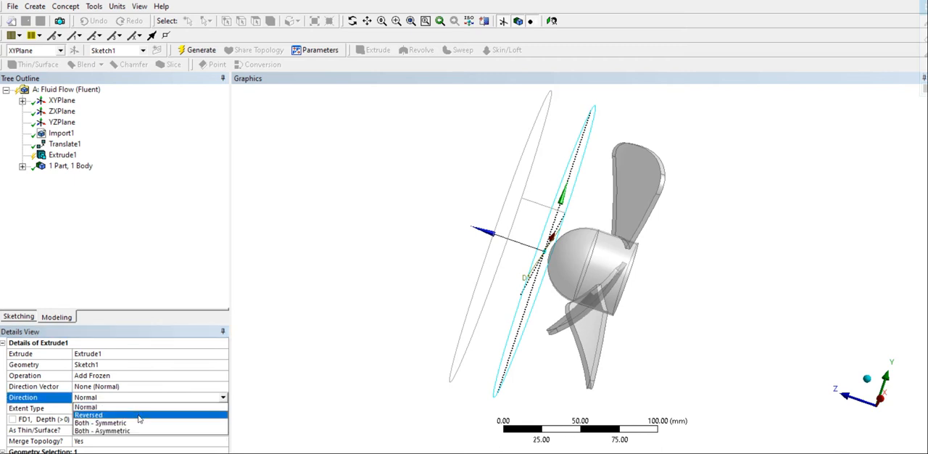
click(139, 415)
click(114, 419)
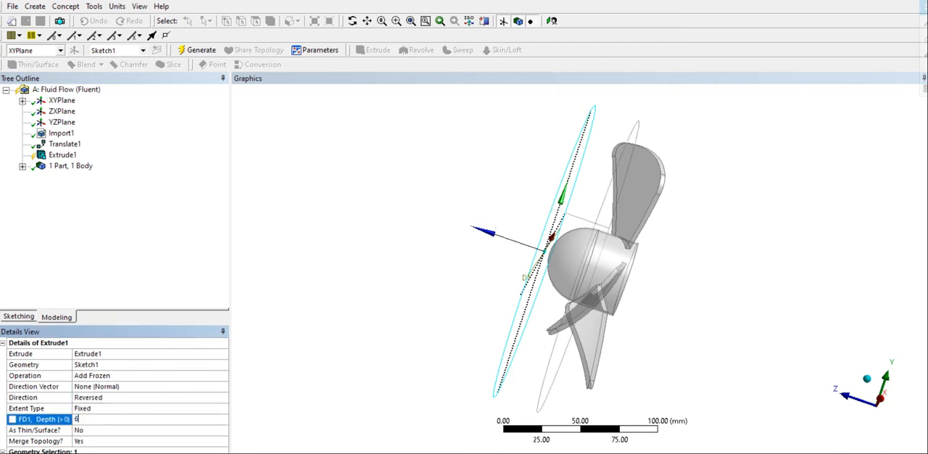
key(Return)
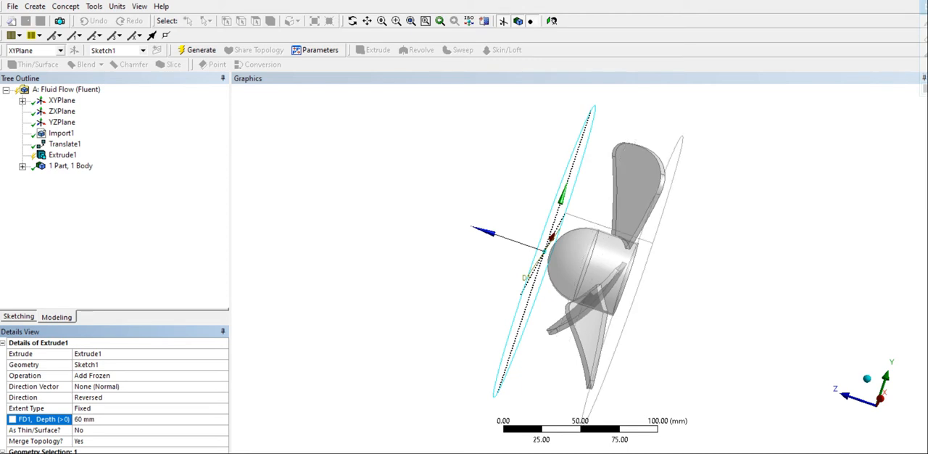
- Increase the extrusion depth to 65 mm and generate the cylinder around the fan
mouse_move(514, 418)
middle_down()
mouse_move(500, 415)
mouse_move(512, 411)
middle_up()
click(108, 419)
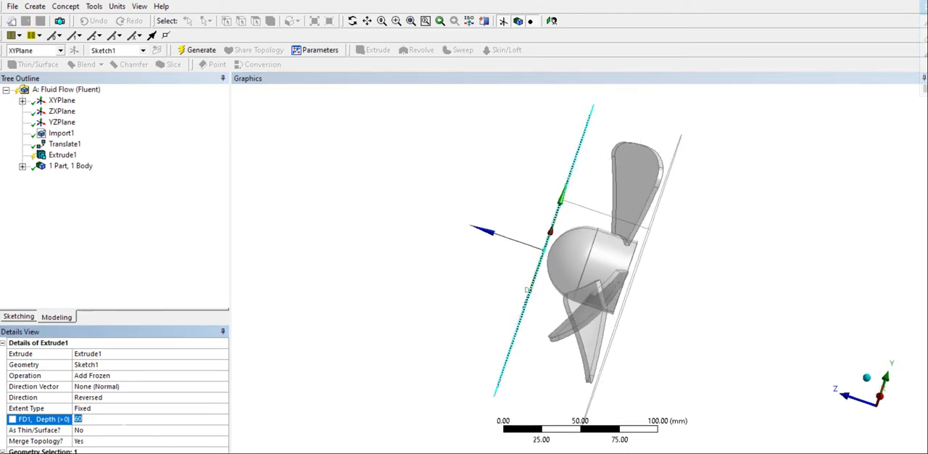
key(Return)
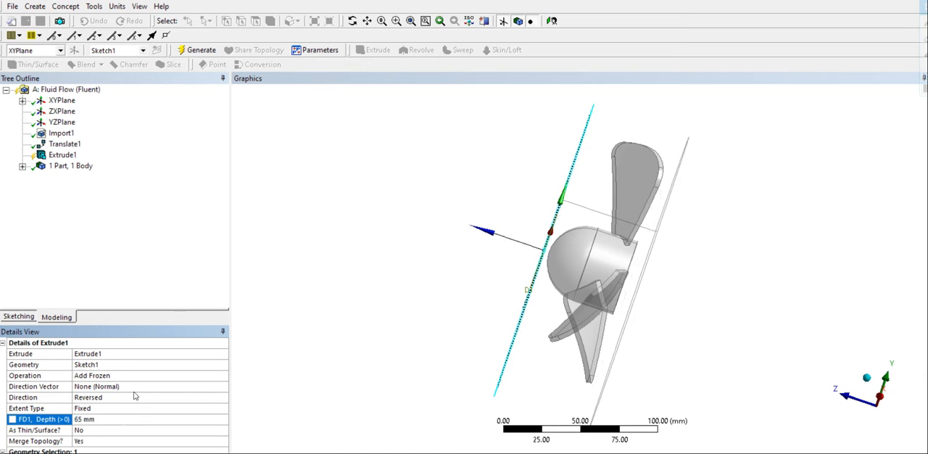
click(201, 50)
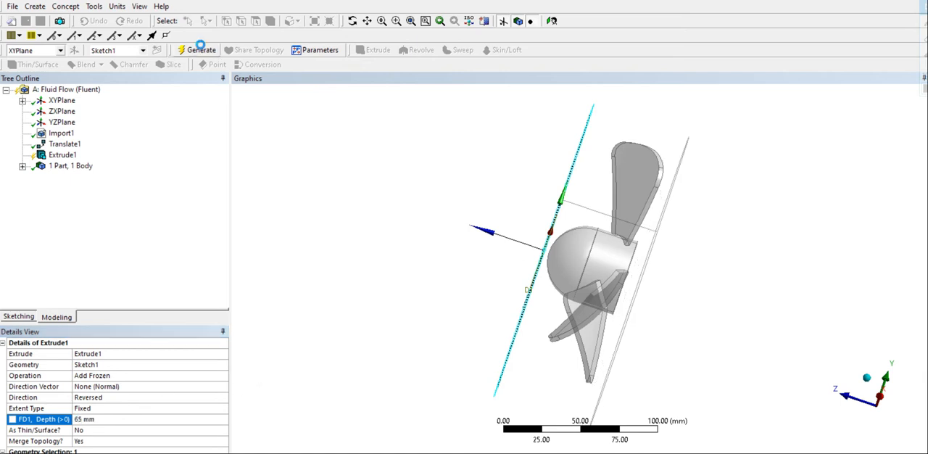
- Start a box Enclosure around the bodies and set its +X and +Y cushions to 50 mm and its +Z cushion to 100 mm
click(880, 397)
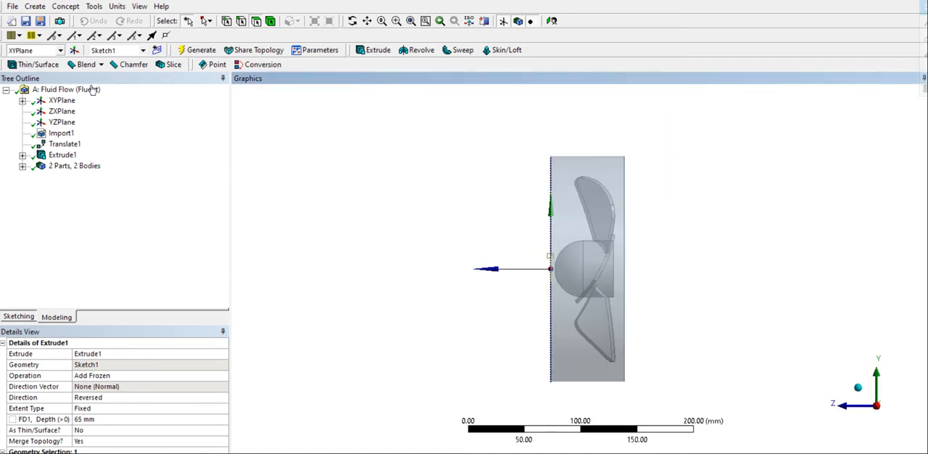
click(38, 8)
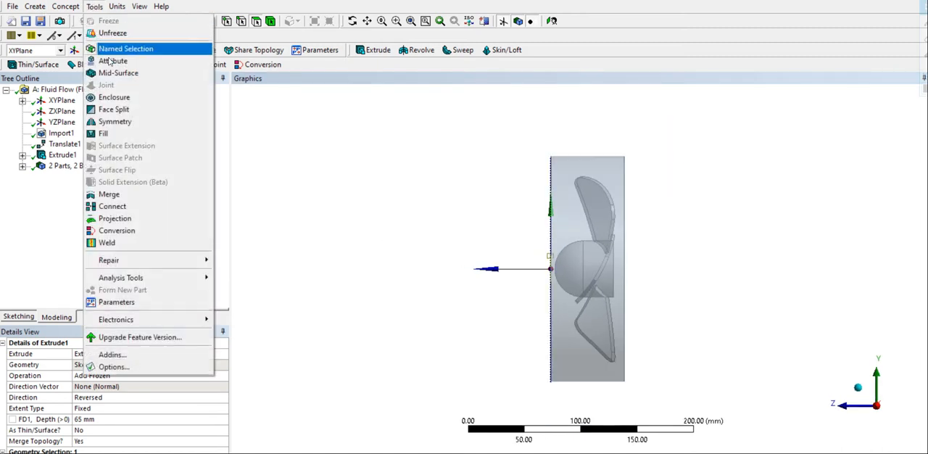
click(112, 96)
scroll(382, 300, down, 2)
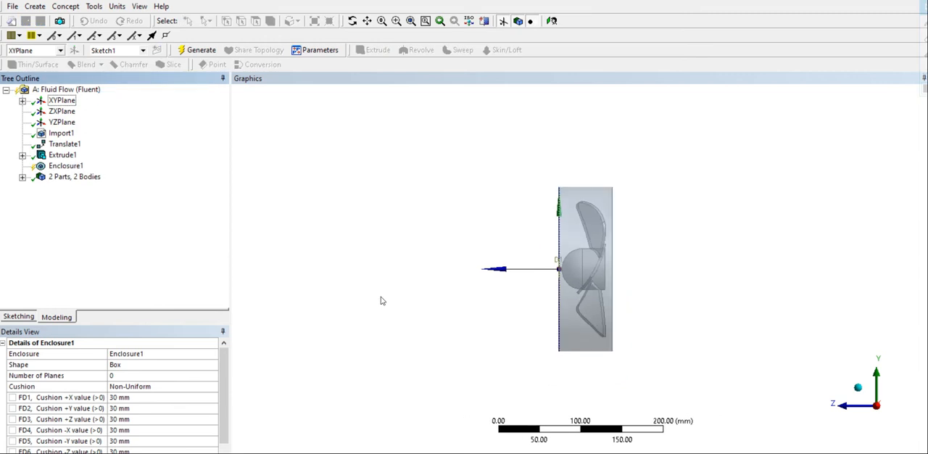
click(115, 397)
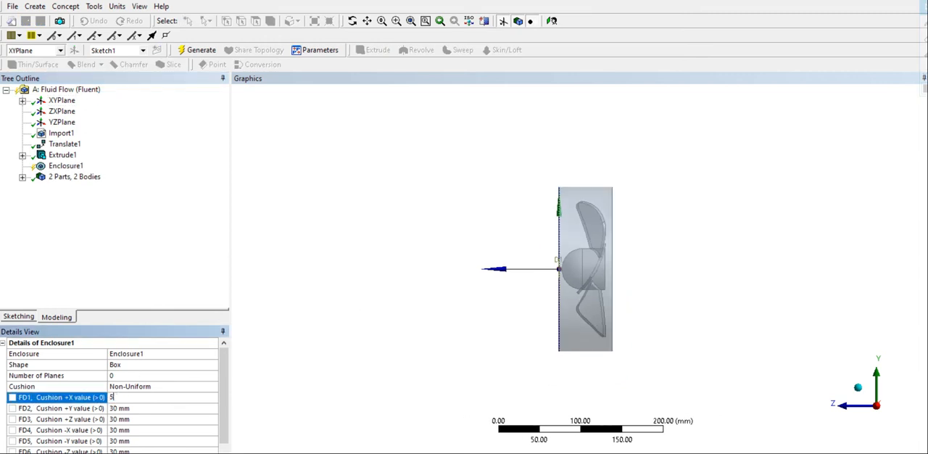
click(125, 408)
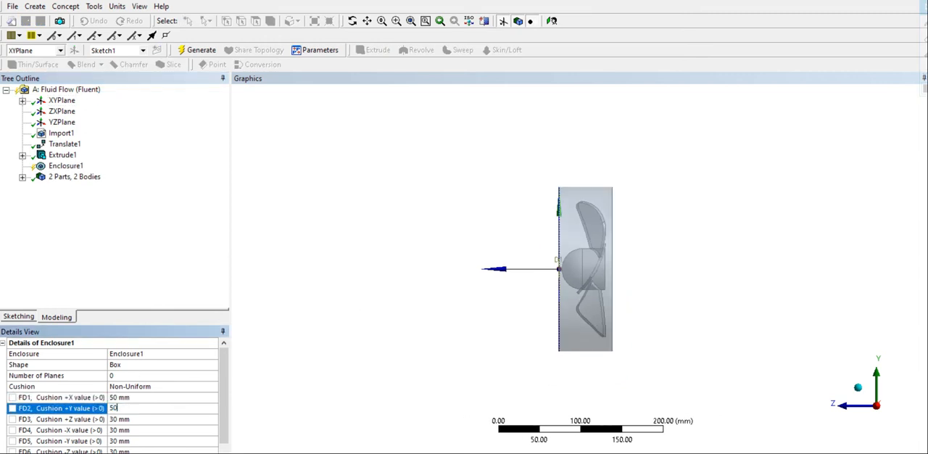
click(126, 418)
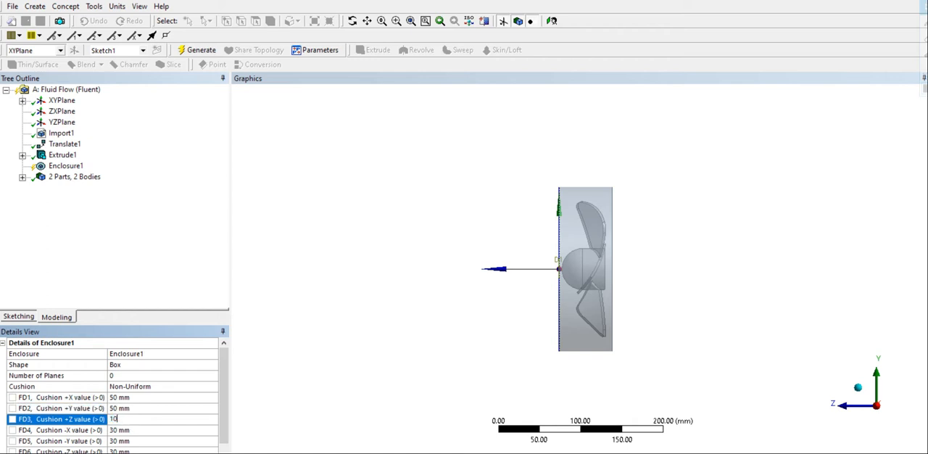
- Set the enclosure's -X and -Y cushions to 50 mm and its -Z cushion to 750 mm, and generate it
click(126, 430)
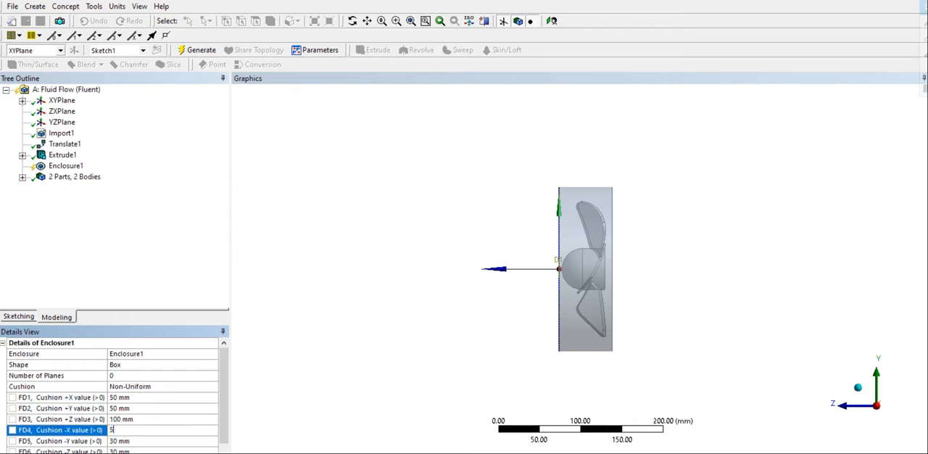
click(132, 441)
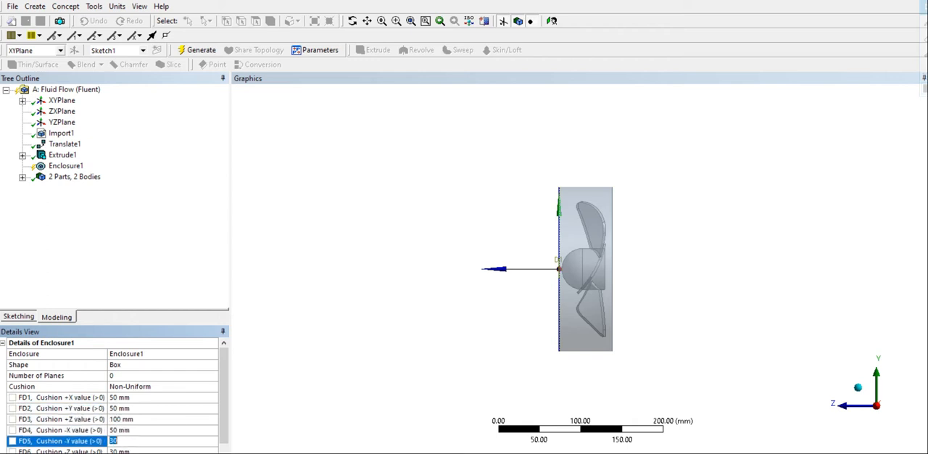
click(133, 450)
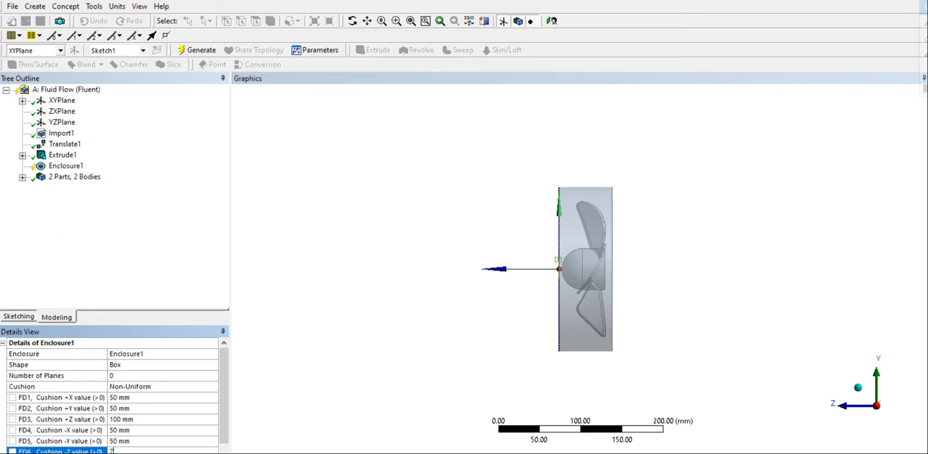
key(Return)
click(196, 50)
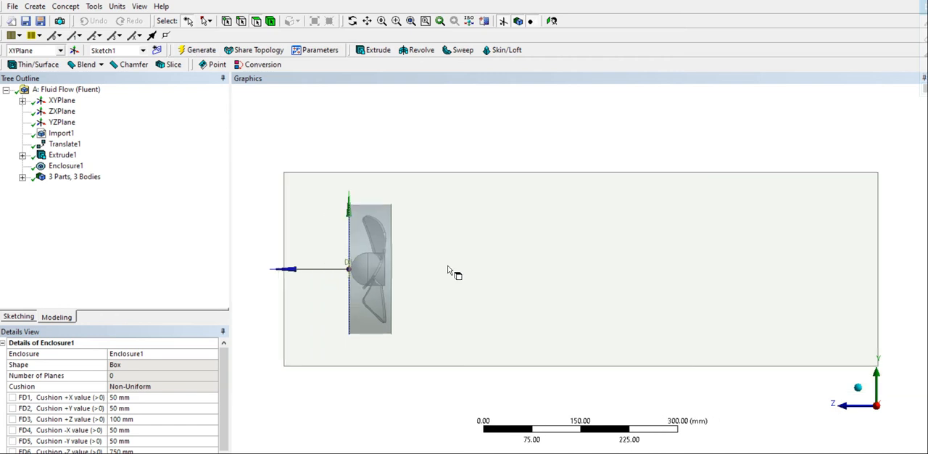
- Rename the cylindrical solid body around the fan as Domain
scroll(448, 266, down, 1)
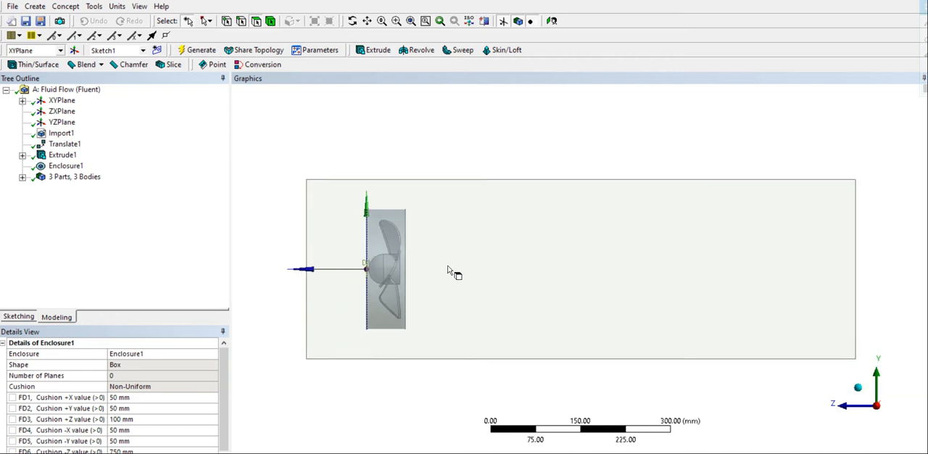
click(31, 177)
click(22, 177)
click(72, 198)
right_click(67, 198)
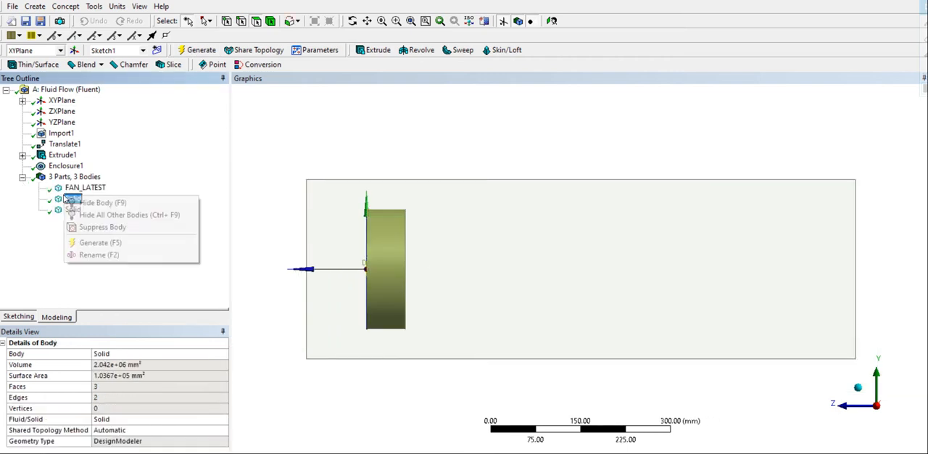
click(92, 254)
text(D)
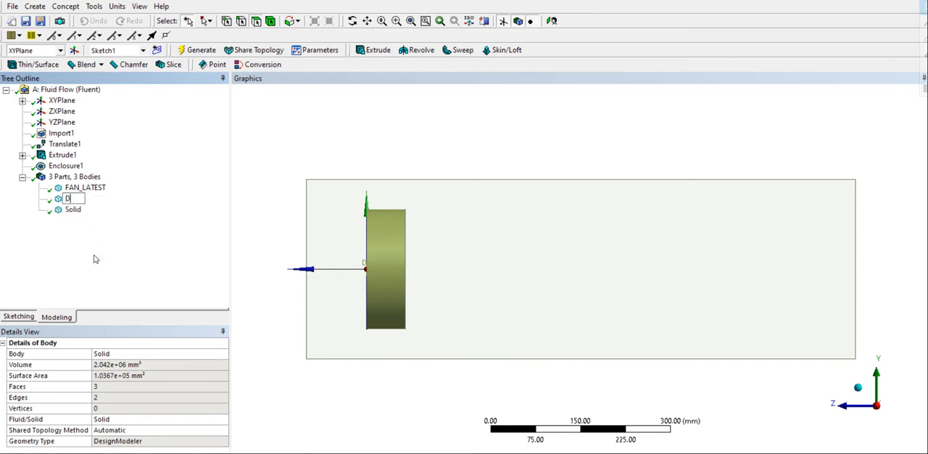
text(omain)
key(Return)
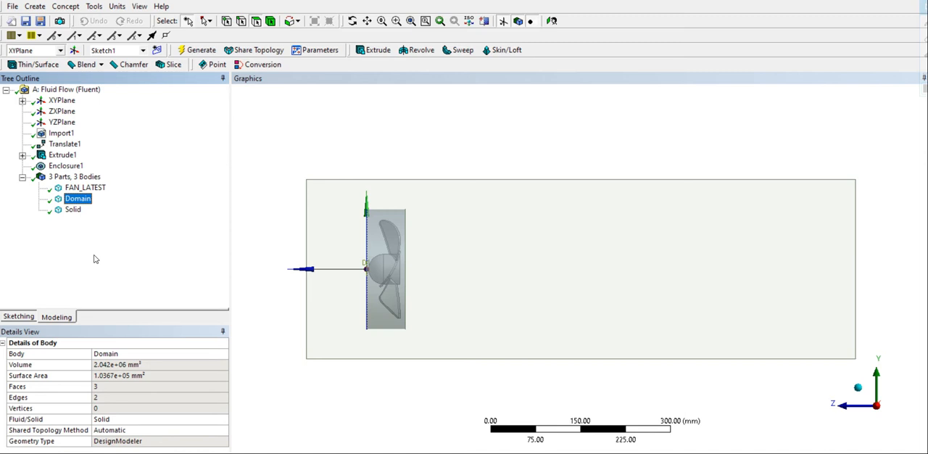
- Rename the outer enclosure body as Environment
click(72, 209)
right_click(68, 211)
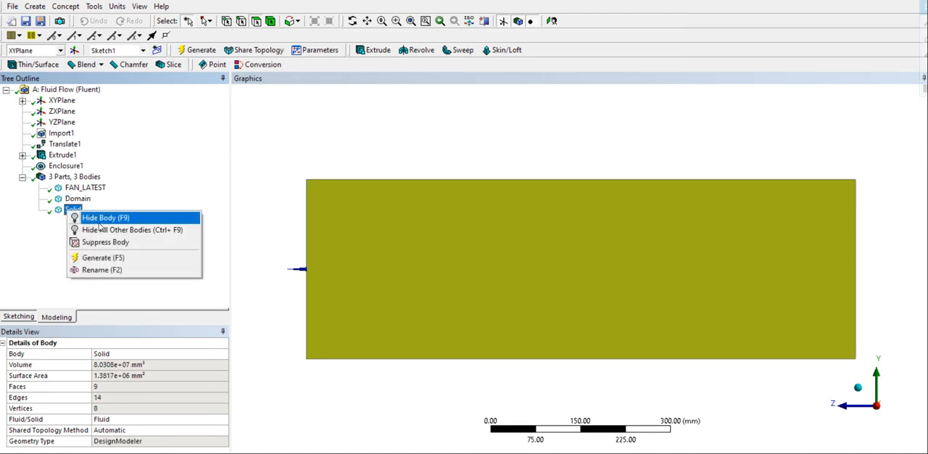
click(101, 271)
text(Environment)
key(Return)
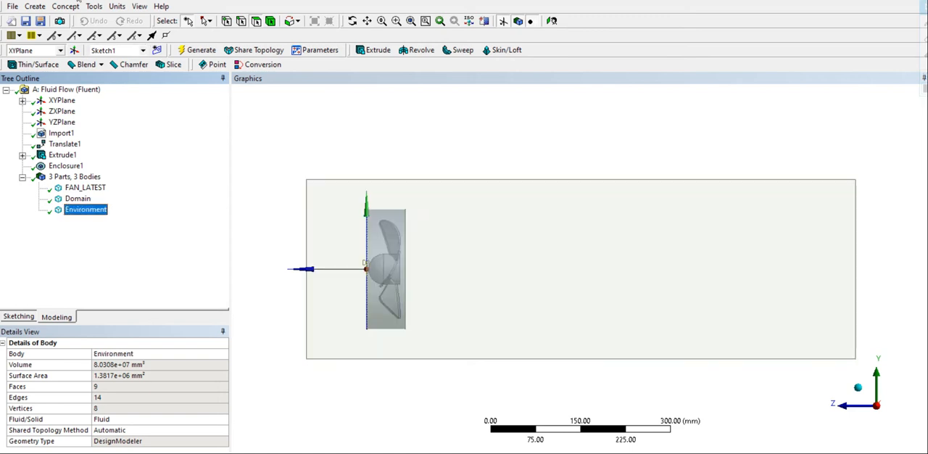
- Start a Boolean with the operation set to Subtract and the Environment body as its target
click(35, 6)
click(75, 193)
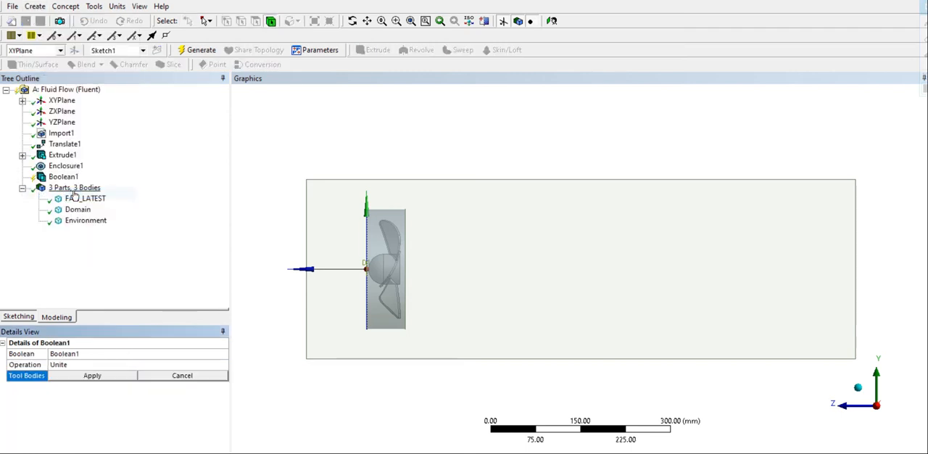
click(87, 364)
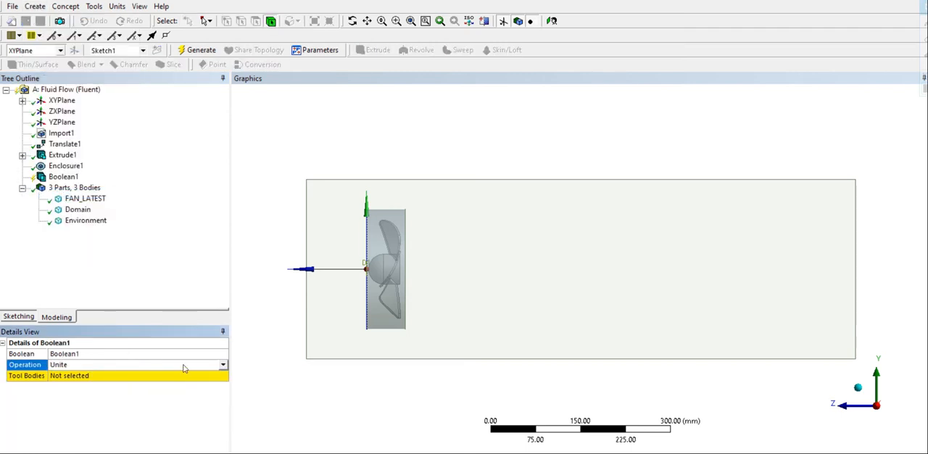
click(223, 365)
click(121, 382)
click(109, 376)
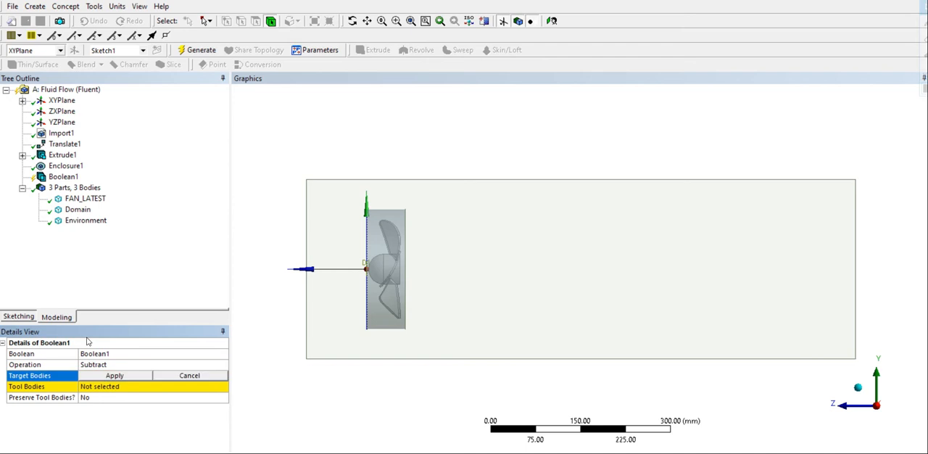
click(425, 259)
click(100, 375)
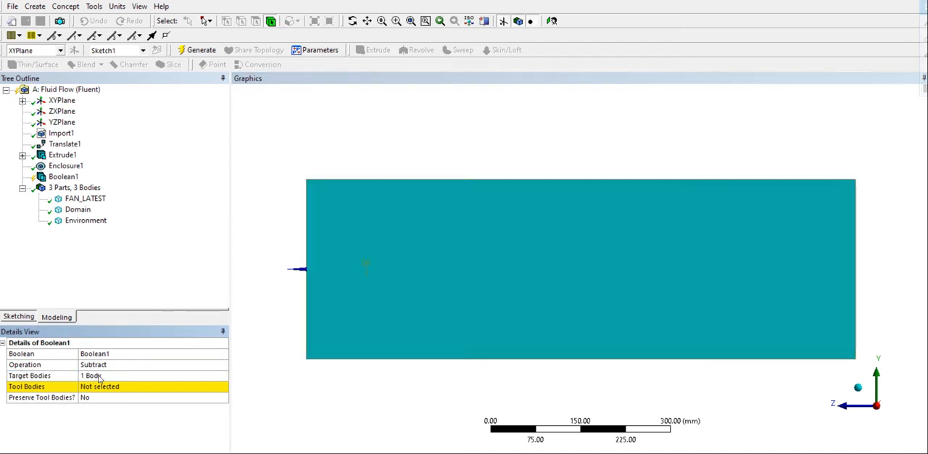
- Use the Domain cylinder as the tool body, set Preserve Tool Bodies to Yes and generate the subtraction
click(398, 296)
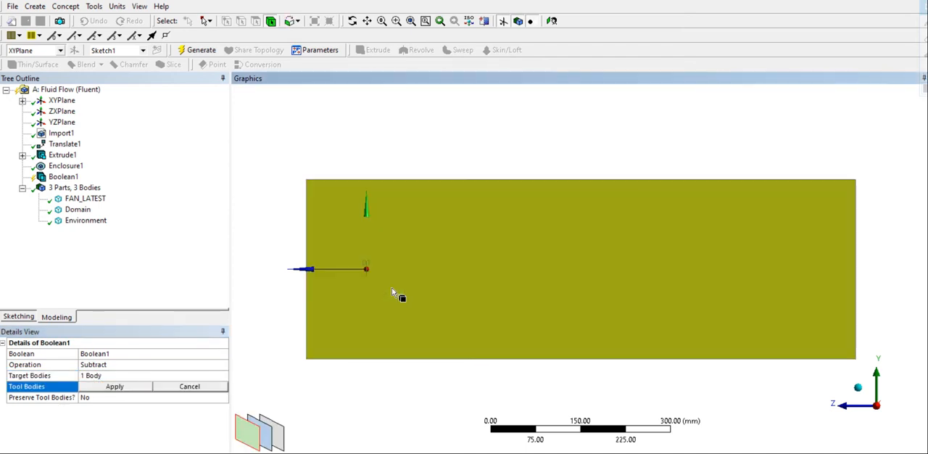
click(269, 434)
click(123, 389)
click(181, 398)
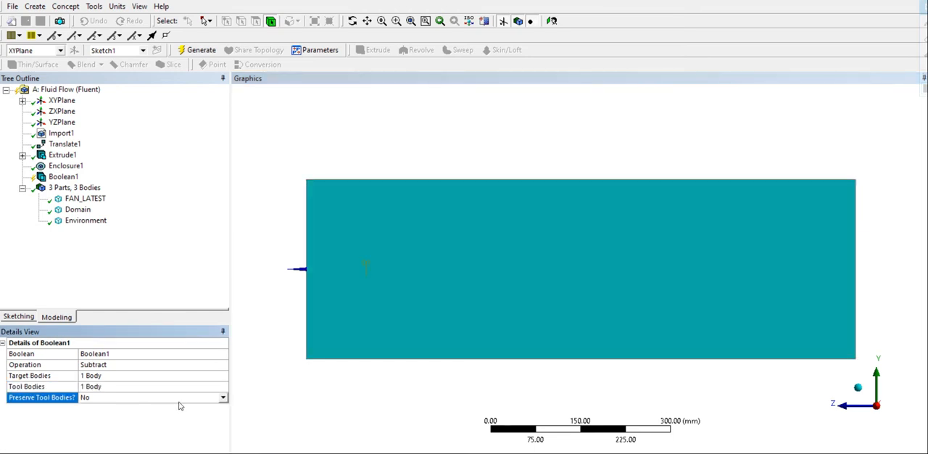
click(222, 398)
click(161, 415)
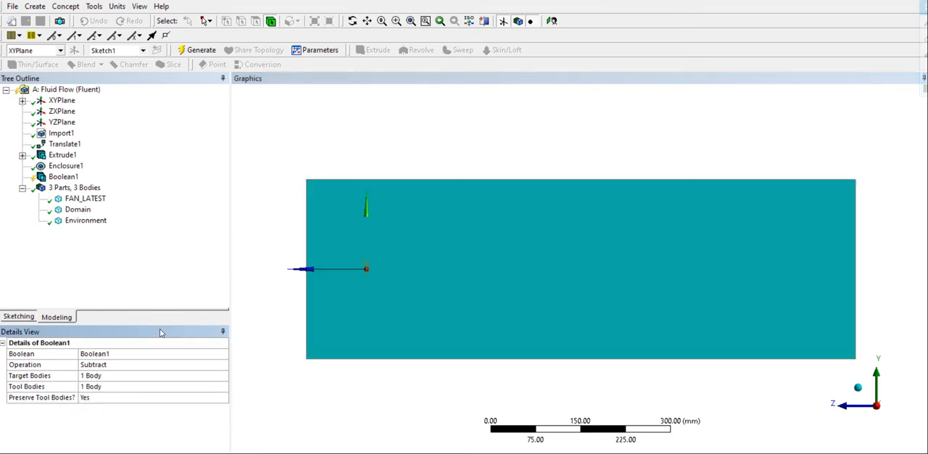
click(196, 50)
- Start a second Boolean Subtract with the Domain cylinder as its target body
click(36, 7)
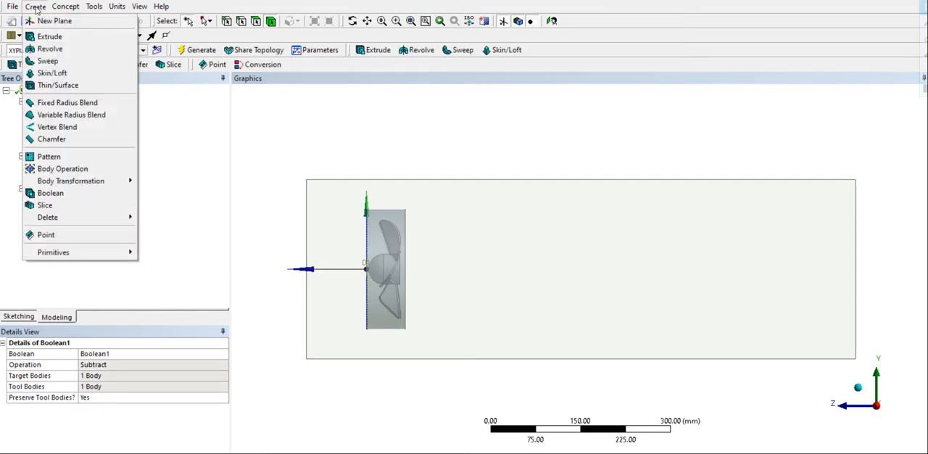
click(63, 193)
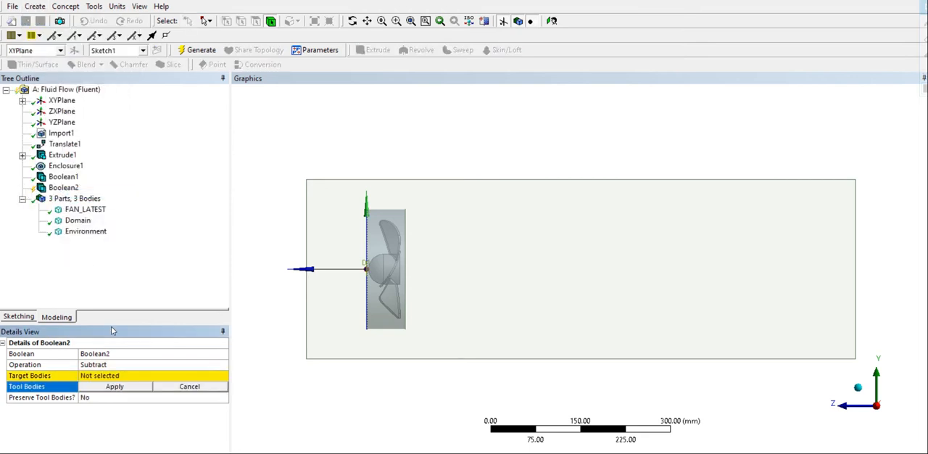
click(122, 375)
click(387, 304)
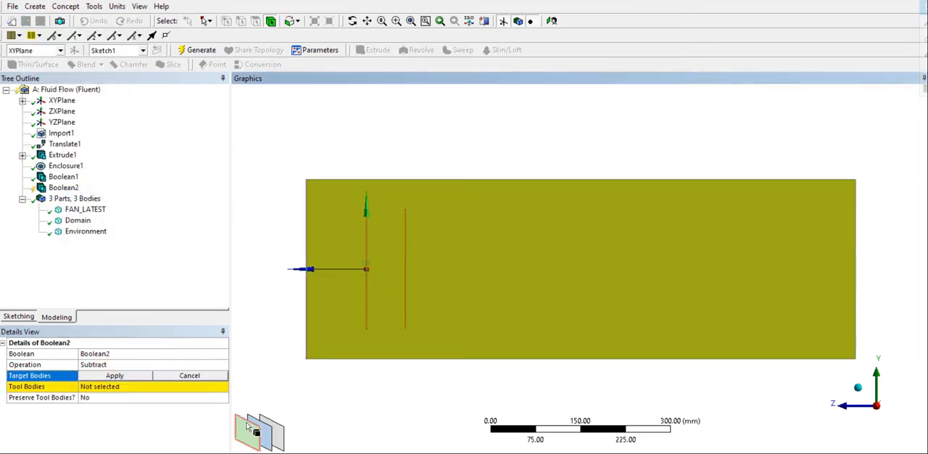
click(266, 432)
click(131, 379)
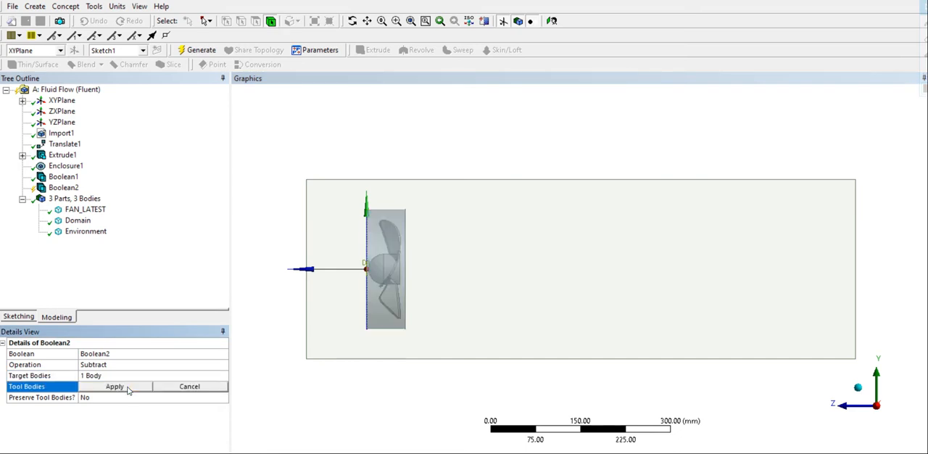
- Use the fan as the tool body without preserving it, and generate the subtraction from the Domain
click(406, 311)
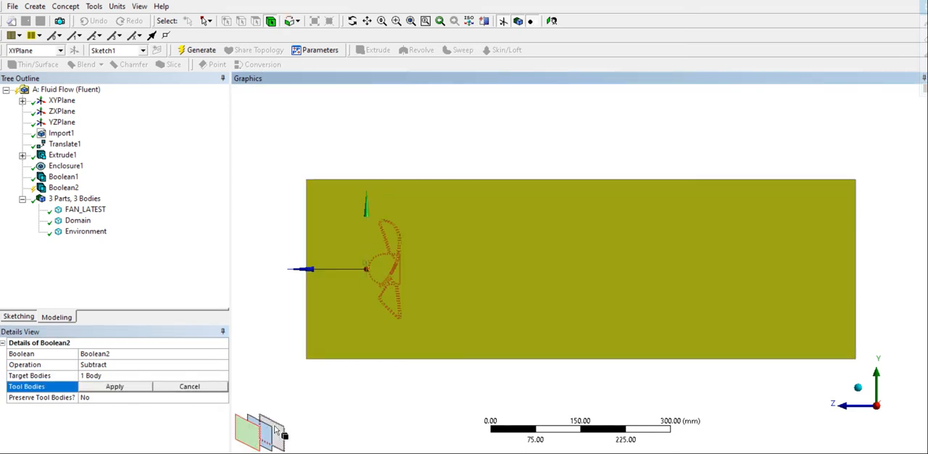
click(275, 431)
click(130, 387)
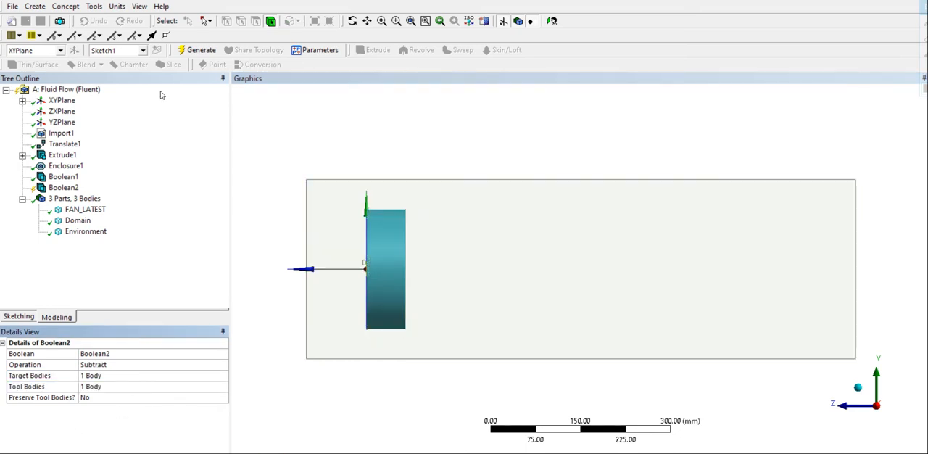
click(190, 51)
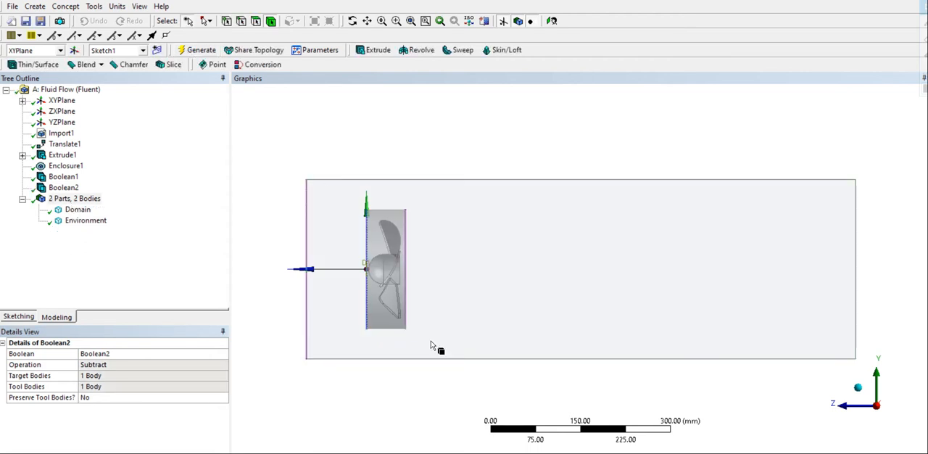
- Switch from DesignModeler to Ansys Meshing with the fan flow geometry loaded
click(447, 452)
click(210, 118)
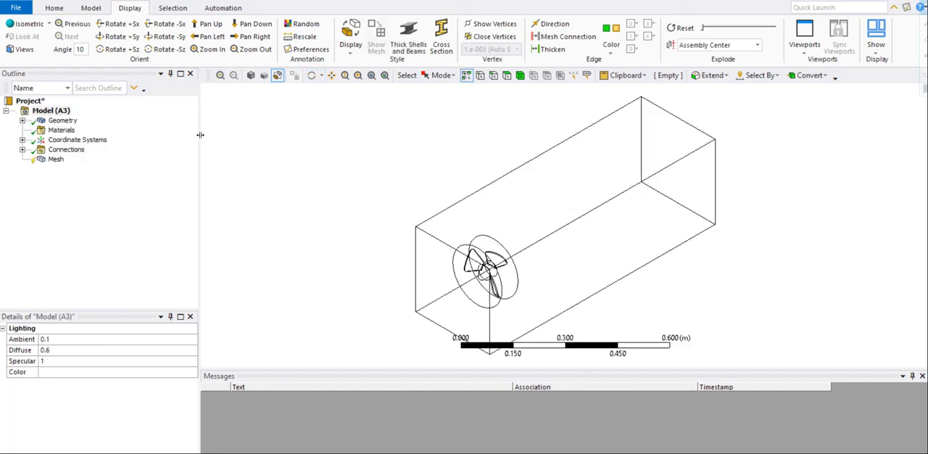
- Set the global mesh element size to 2.5e-002 m and generate the mesh
click(56, 159)
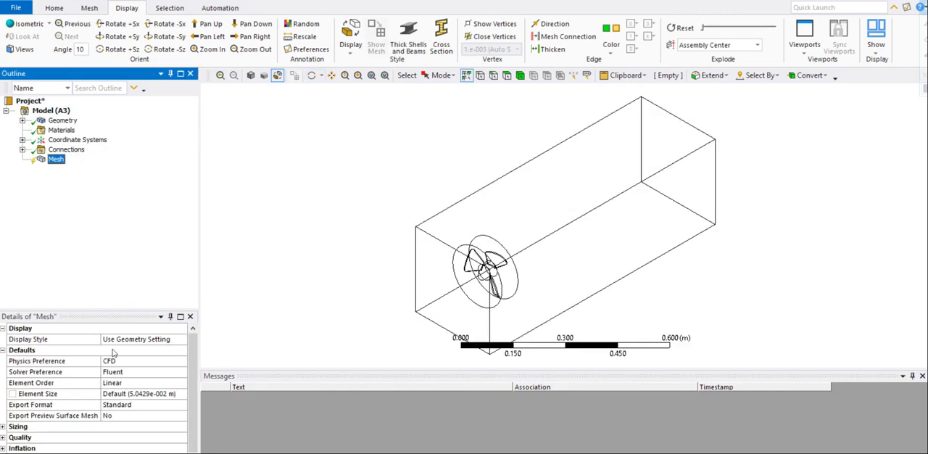
click(136, 393)
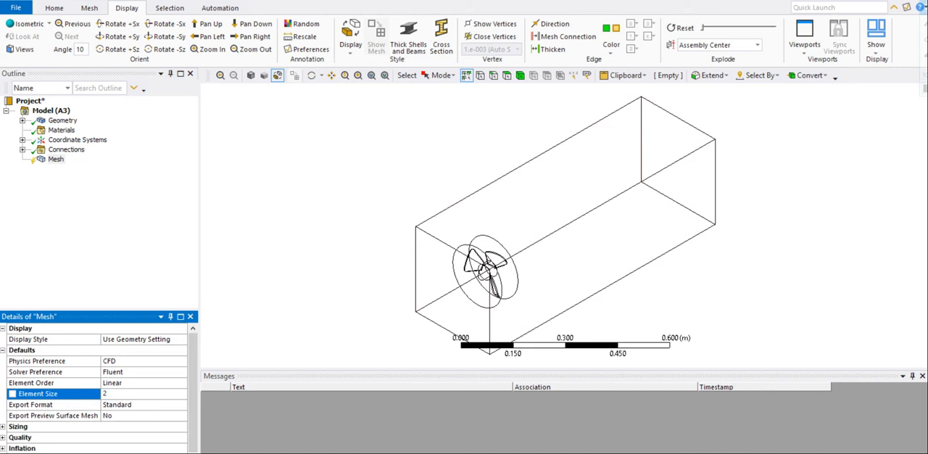
text(2.5e-002)
key(Return)
click(85, 9)
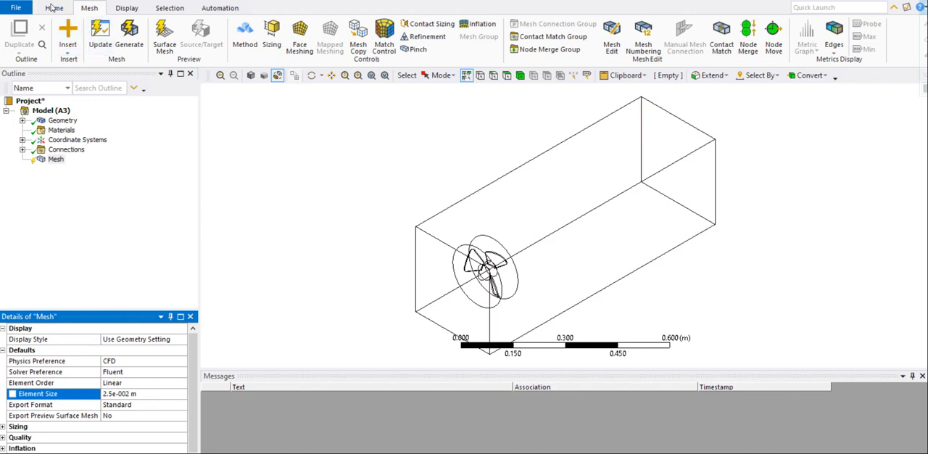
click(52, 8)
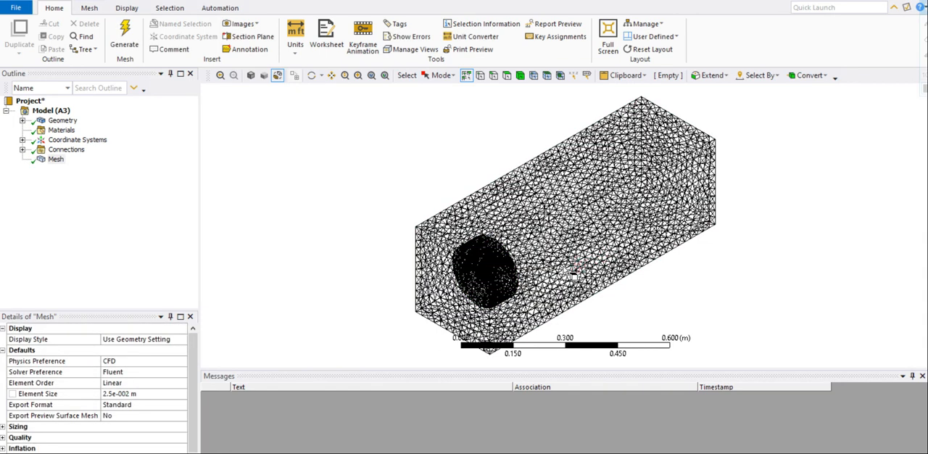
- Change the mesh display style from wireframe to Shaded Exterior and Edges
scroll(572, 272, up, 2)
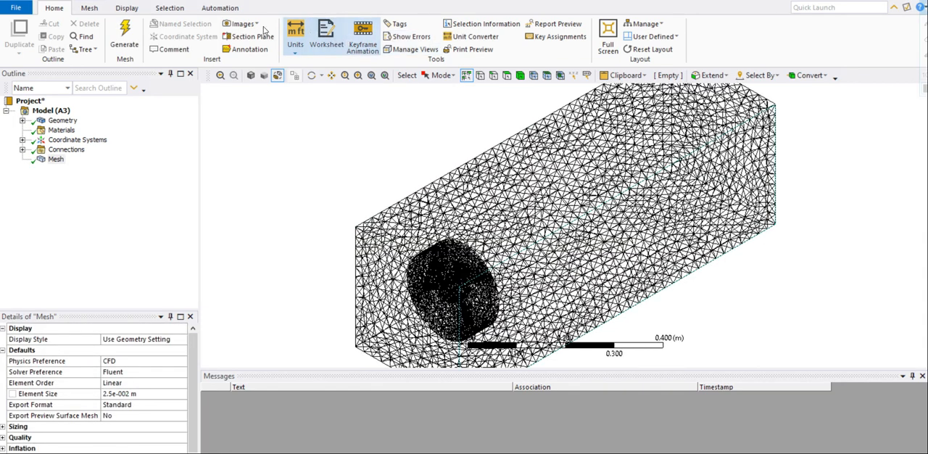
click(126, 8)
click(348, 45)
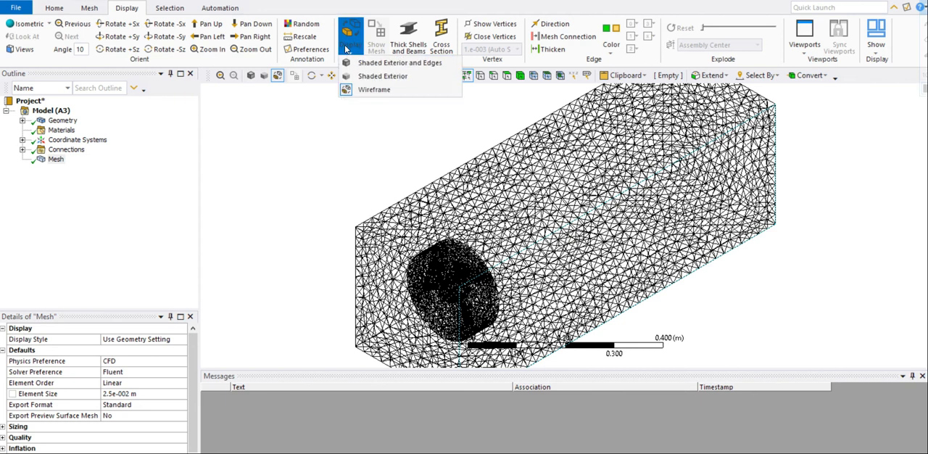
click(369, 63)
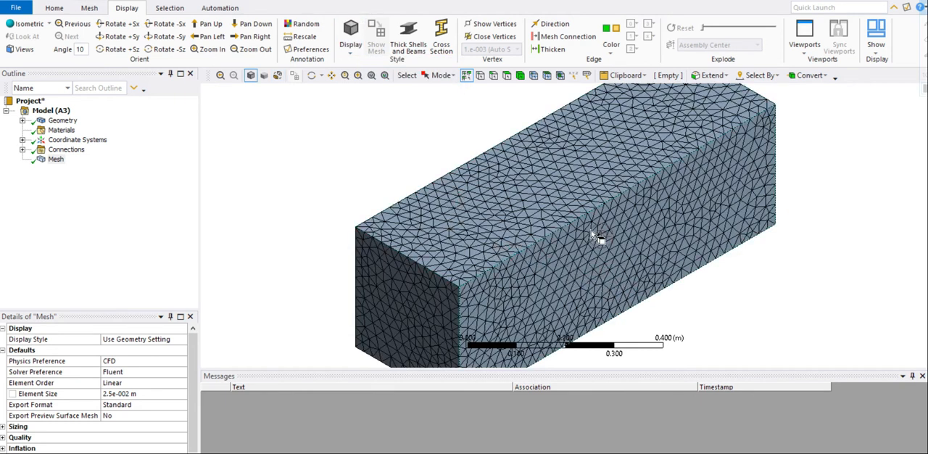
- Create a named selection called Inlet from the enclosure's end face nearest the fan
click(507, 75)
click(417, 306)
right_click(405, 303)
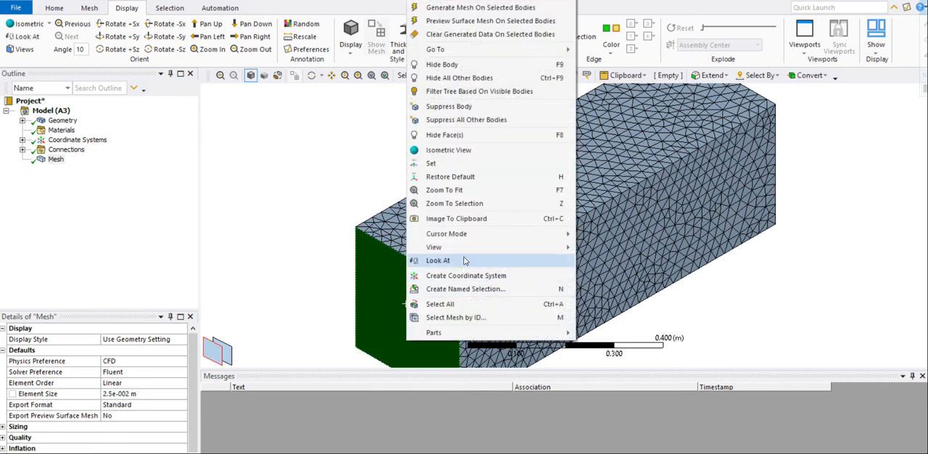
click(458, 289)
key(BackSpace)
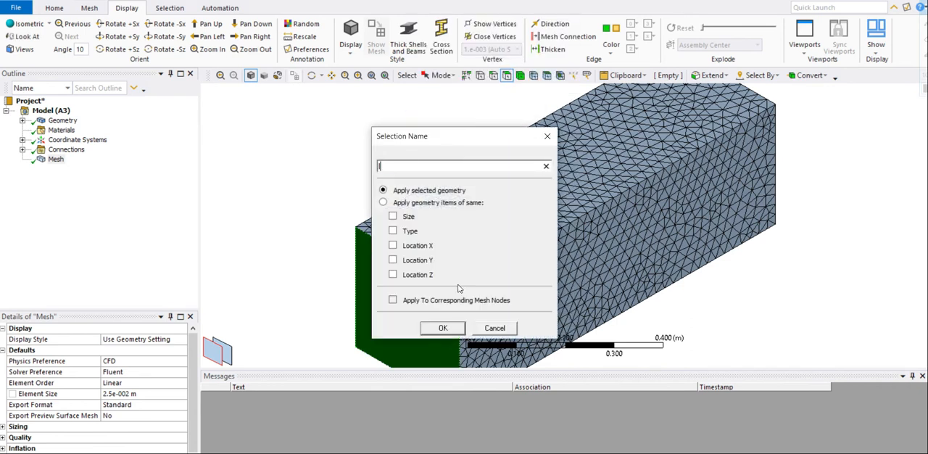
text(Inlet)
key(Return)
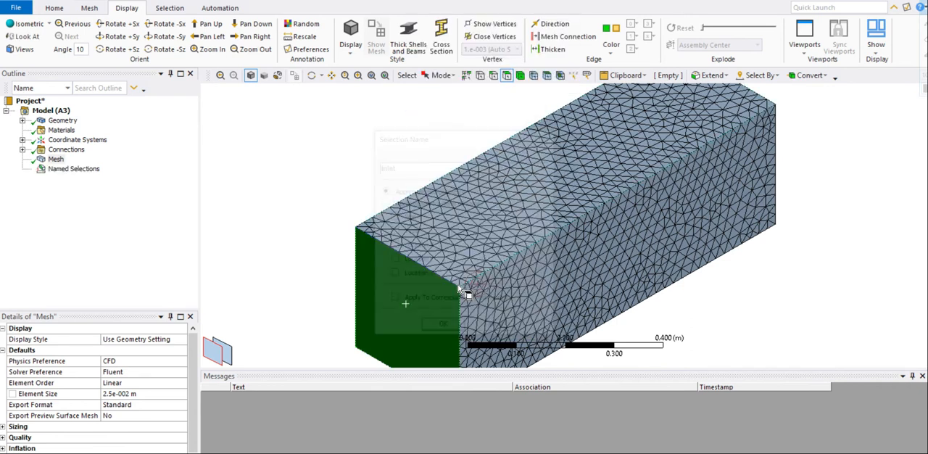
- Create a named selection called Outlet from the enclosure's end face opposite the inlet
middle_drag(761, 216, 754, 116)
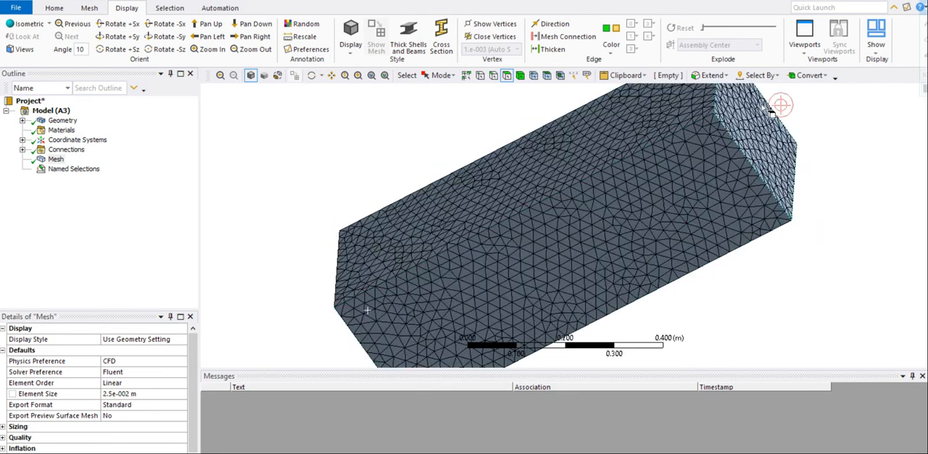
click(741, 127)
right_click(736, 125)
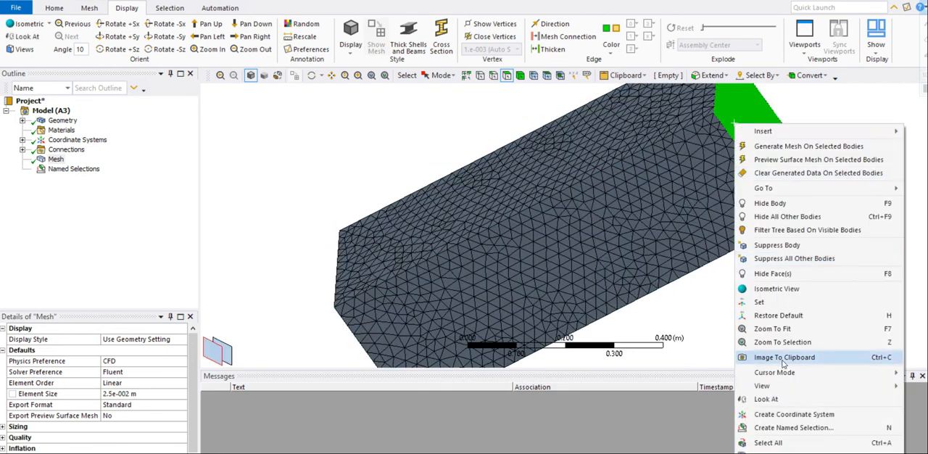
click(777, 428)
text(Outlet)
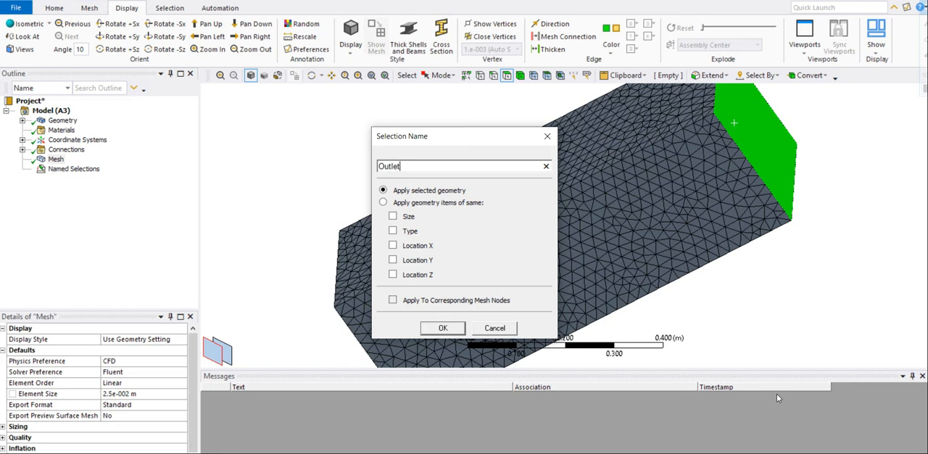
key(Return)
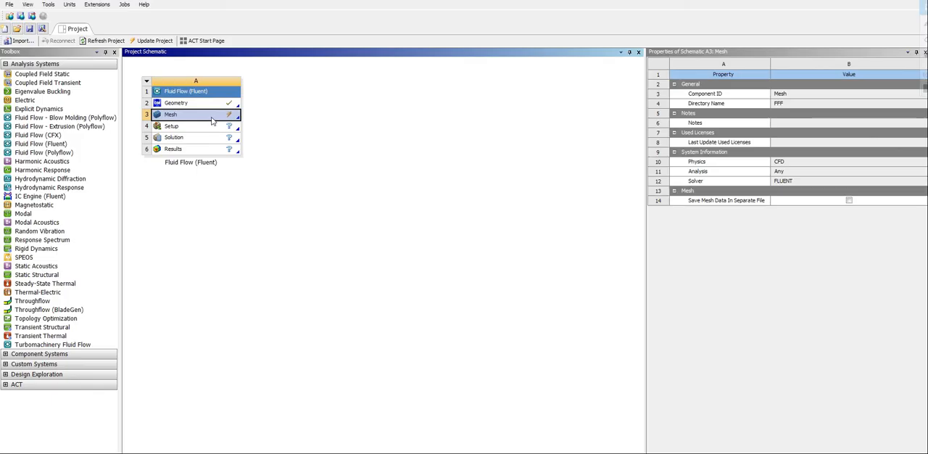
- Switch to Workbench, update the Mesh cell of the Fluid Flow (Fluent) system and open its Setup
right_click(212, 121)
click(232, 167)
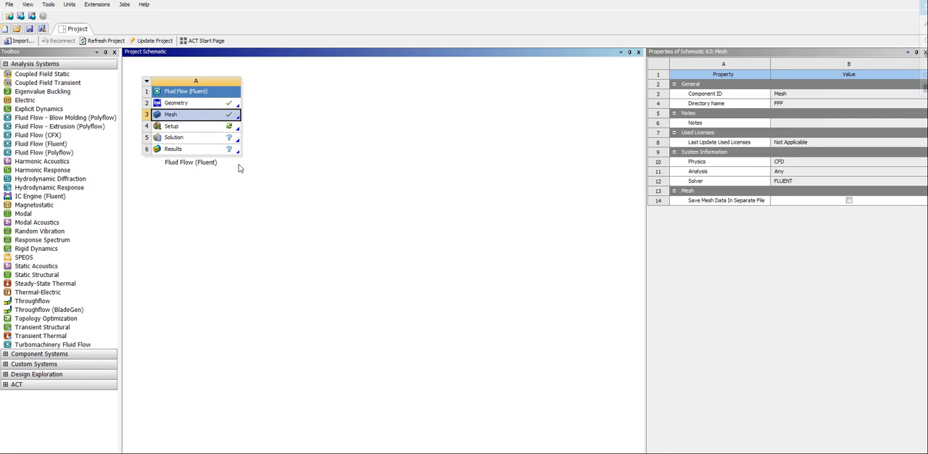
click(221, 129)
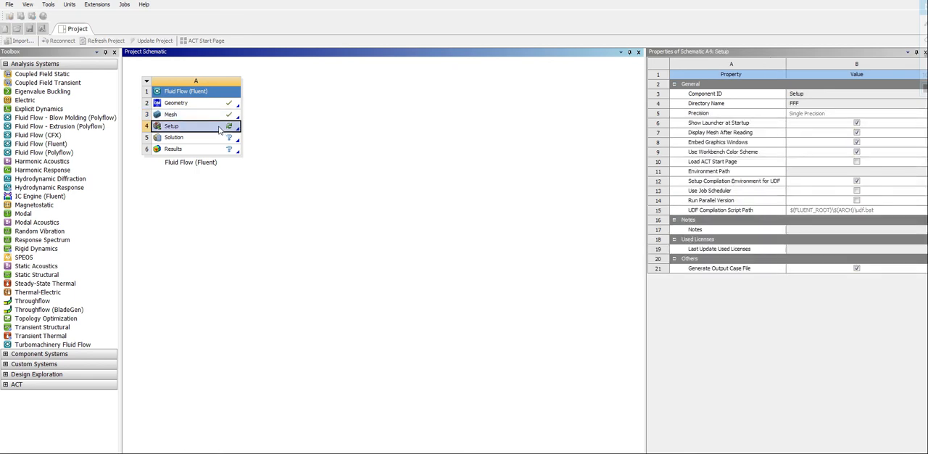
- Launch Fluent with Double Precision enabled and dismiss the Key Behavioral Changes notice
click(449, 208)
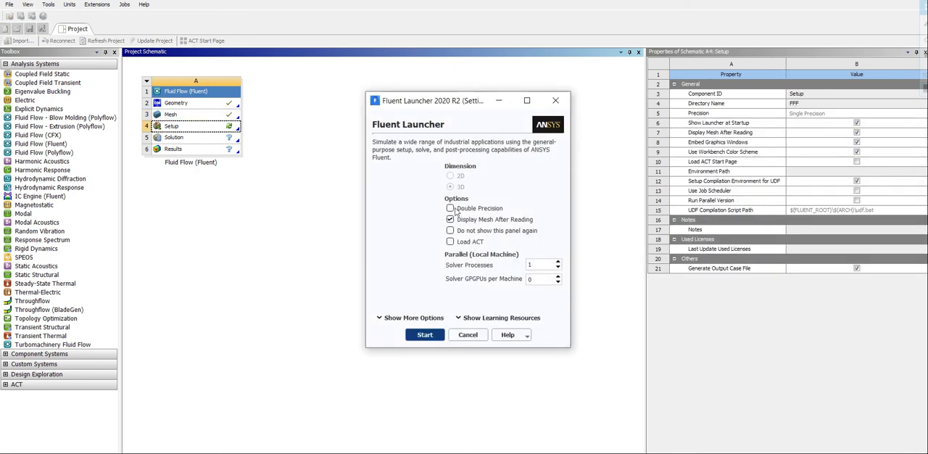
click(425, 336)
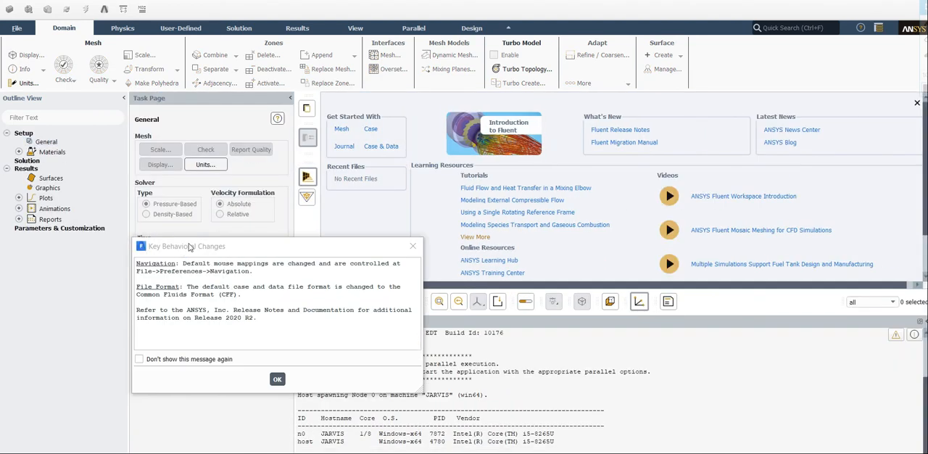
drag(189, 247, 356, 340)
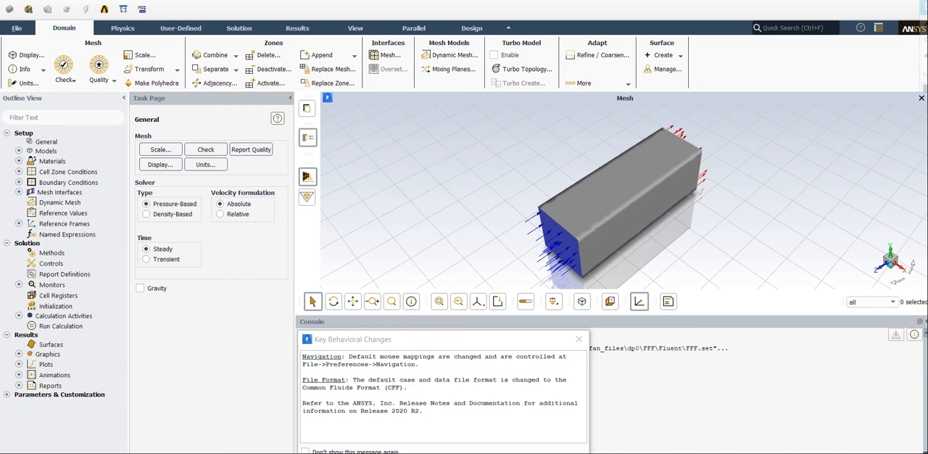
key(Return)
- Set the solver time to Transient and the viscous model to Realizable k-epsilon with Scalable Wall Functions
click(170, 260)
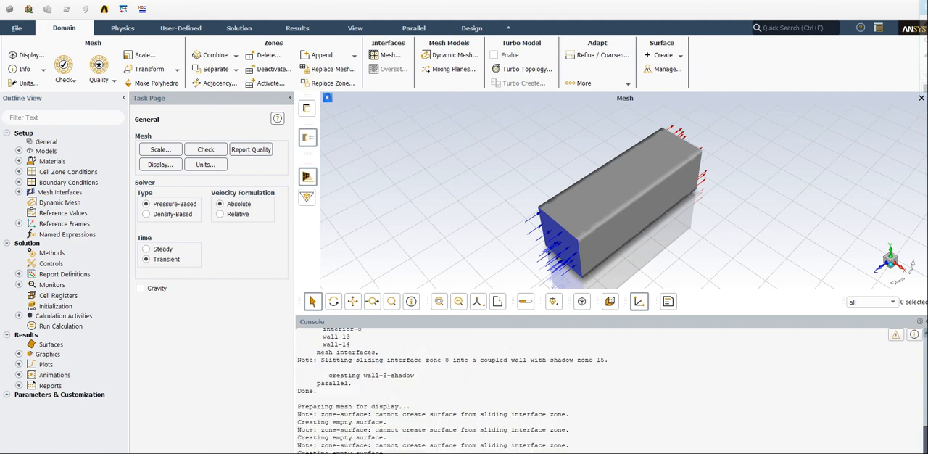
double_click(57, 153)
click(182, 172)
double_click(180, 166)
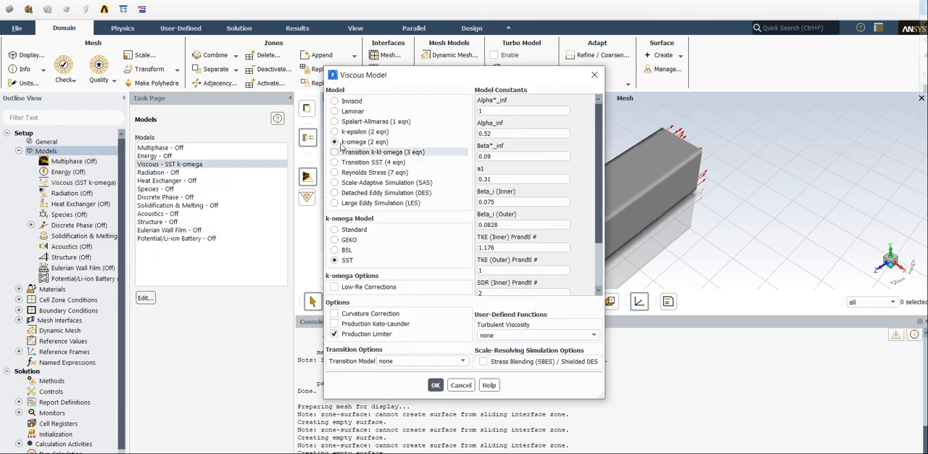
click(346, 132)
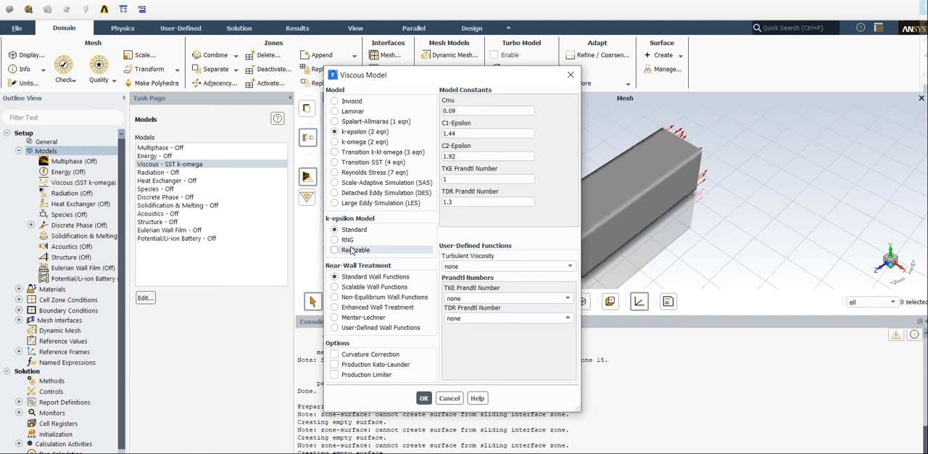
click(353, 249)
click(340, 288)
click(423, 388)
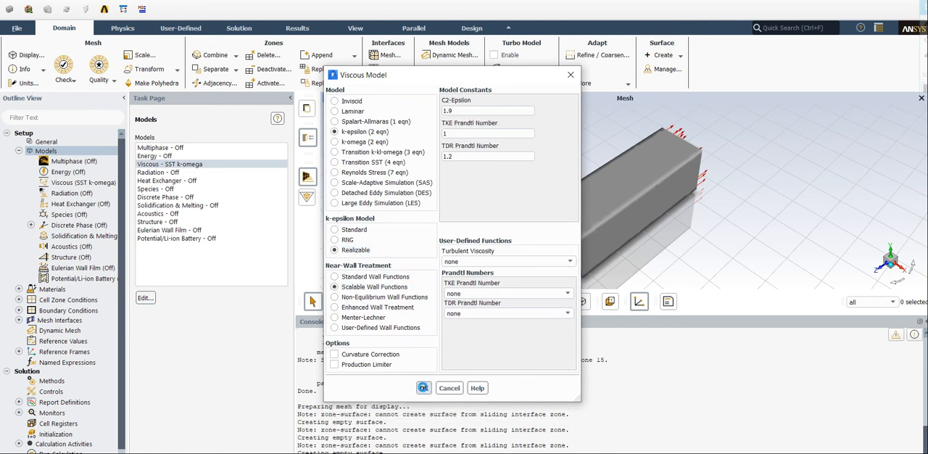
click(19, 150)
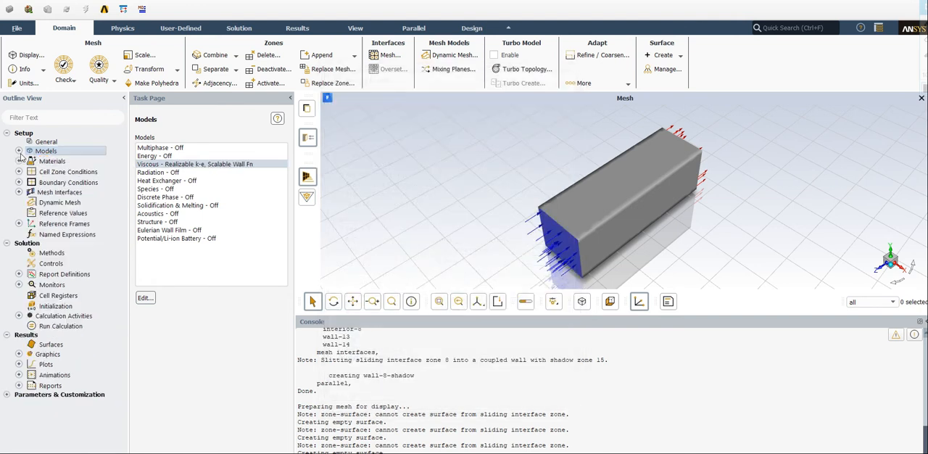
- Open the cell zone conditions of the domain zone and enable Mesh Motion
double_click(51, 173)
click(149, 154)
click(159, 401)
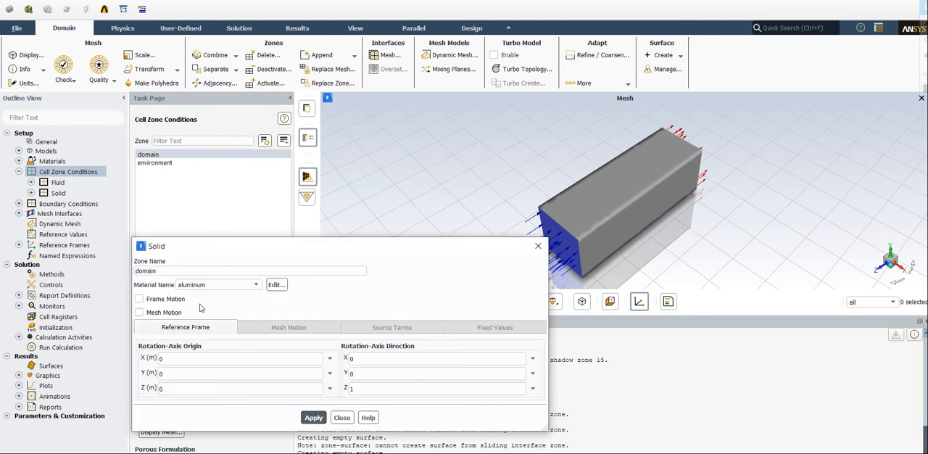
click(159, 314)
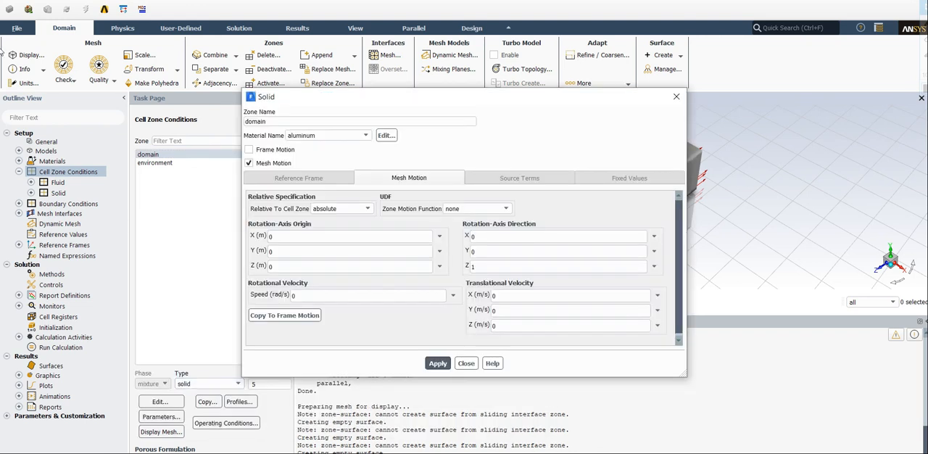
- Set the angular-velocity unit to rpm
click(28, 82)
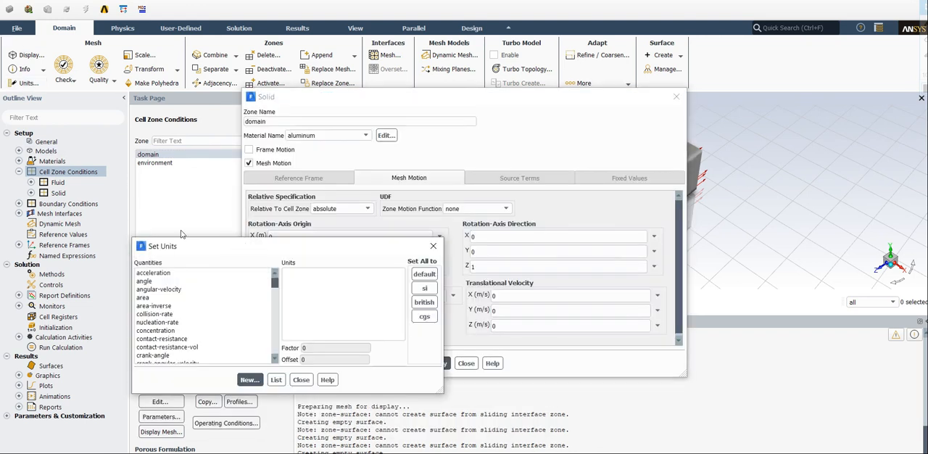
click(167, 289)
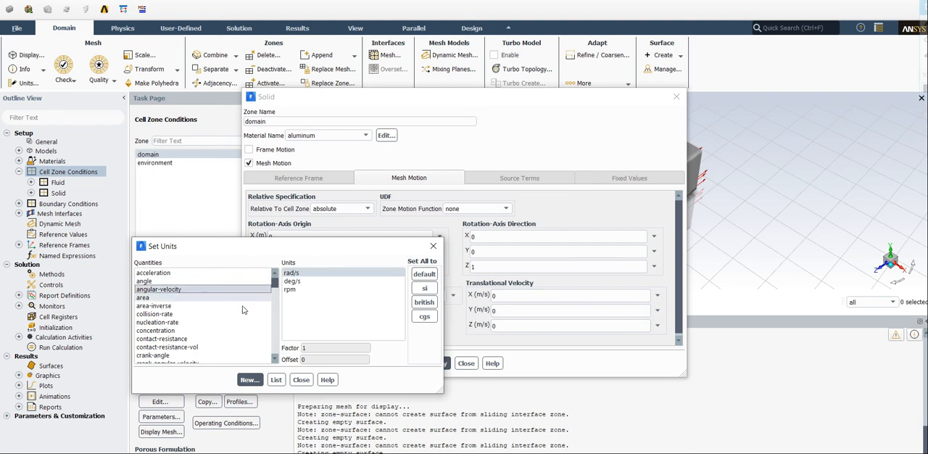
click(290, 289)
click(301, 379)
- Set the domain zone's rotational speed to 600 rpm and apply the mesh motion
double_click(294, 295)
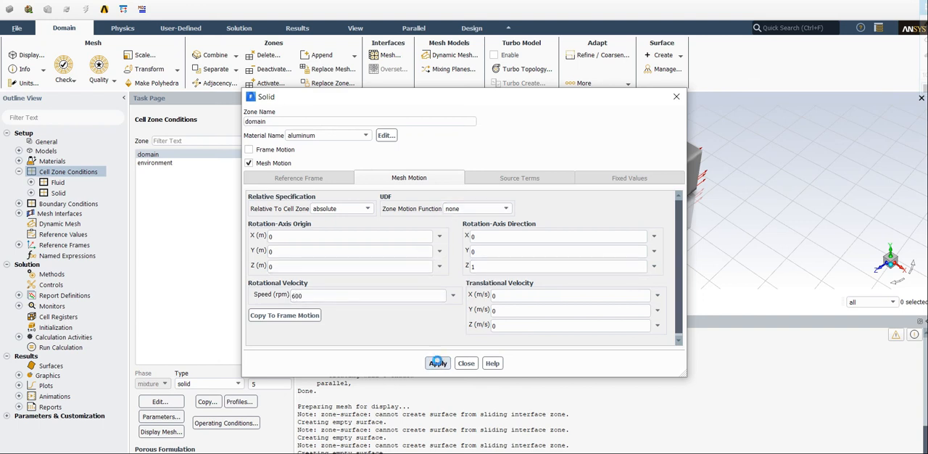
click(465, 363)
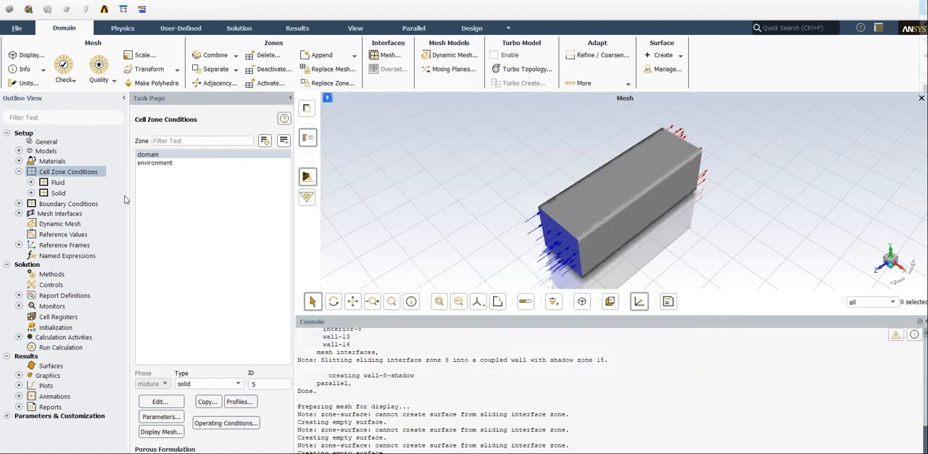
click(19, 172)
- Set the inlet boundary's velocity magnitude to 2 m/s and apply it
double_click(68, 182)
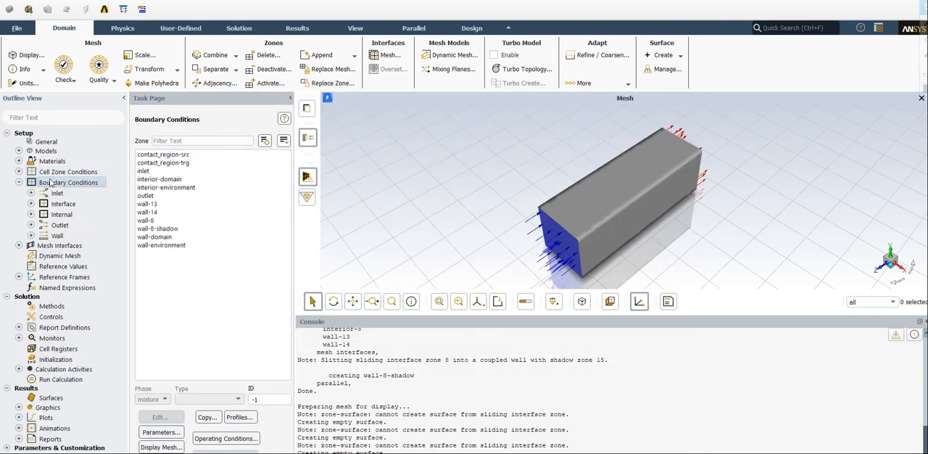
click(155, 171)
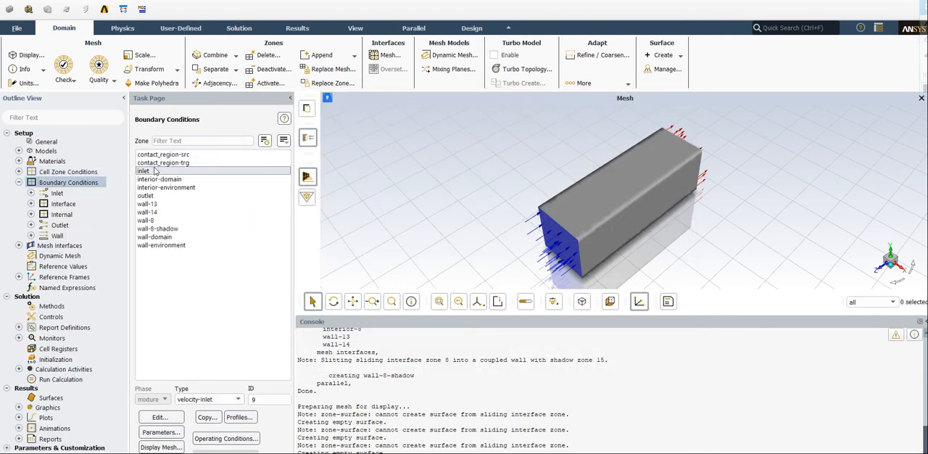
click(157, 419)
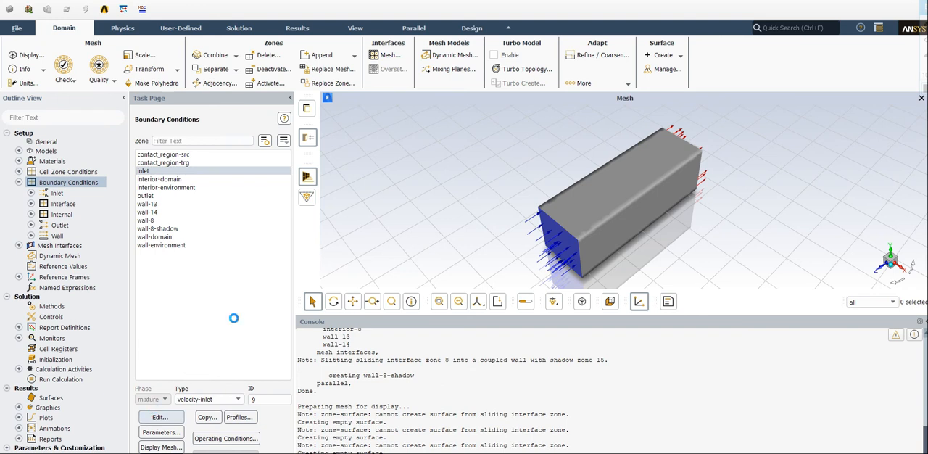
click(257, 335)
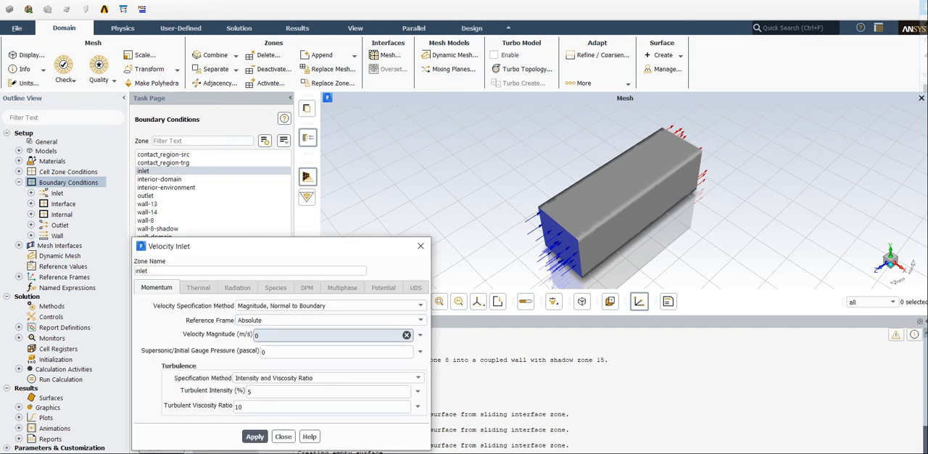
key(BackSpace)
text(2)
click(250, 438)
click(282, 436)
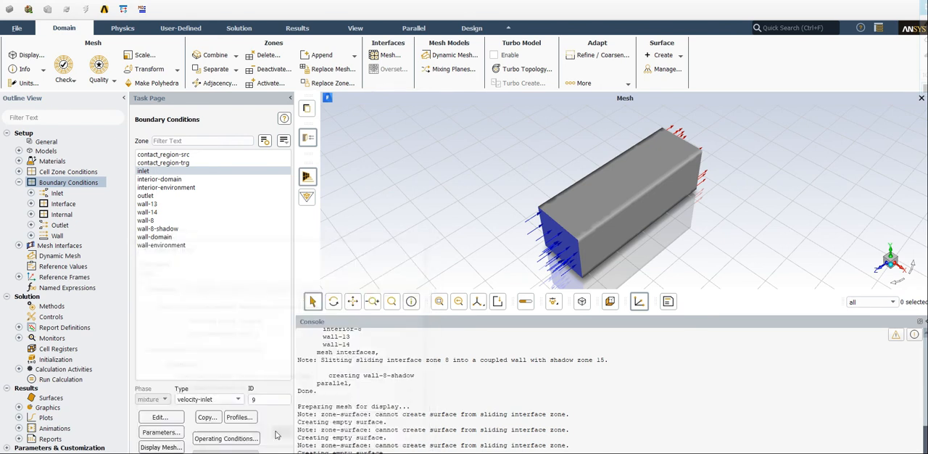
click(19, 183)
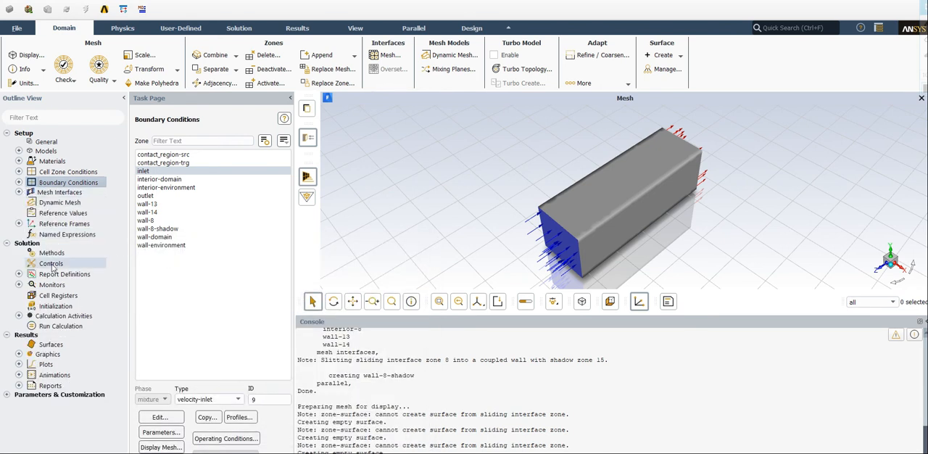
- Review the outlet boundary's pressure-outlet settings and close them
click(56, 306)
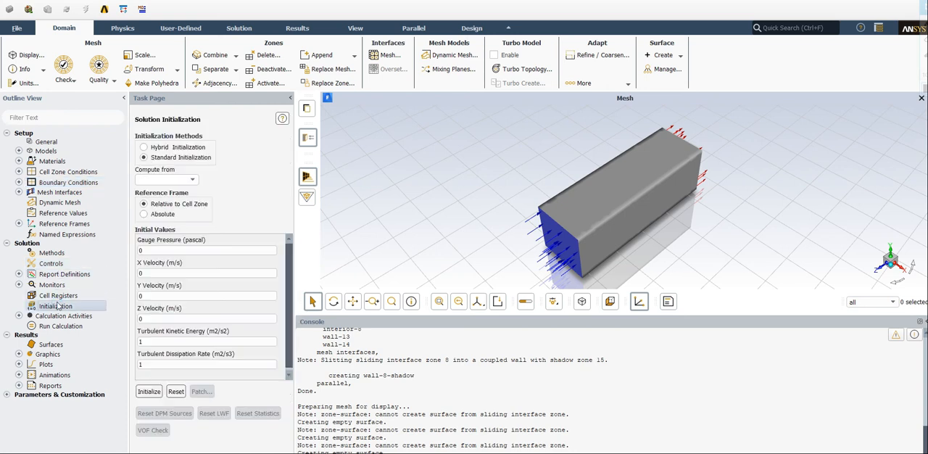
double_click(42, 181)
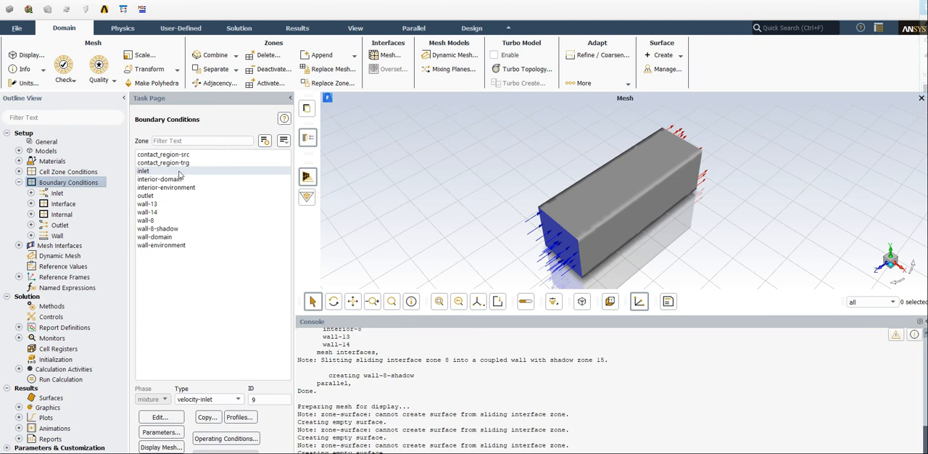
click(149, 195)
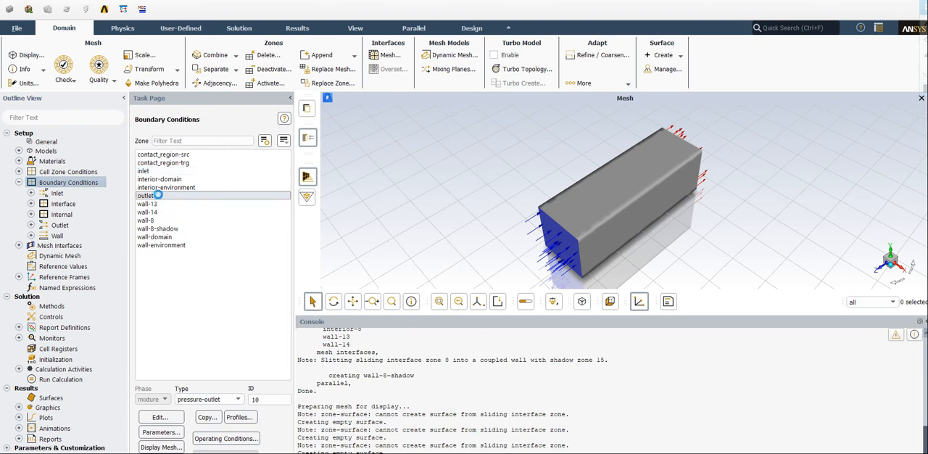
double_click(157, 195)
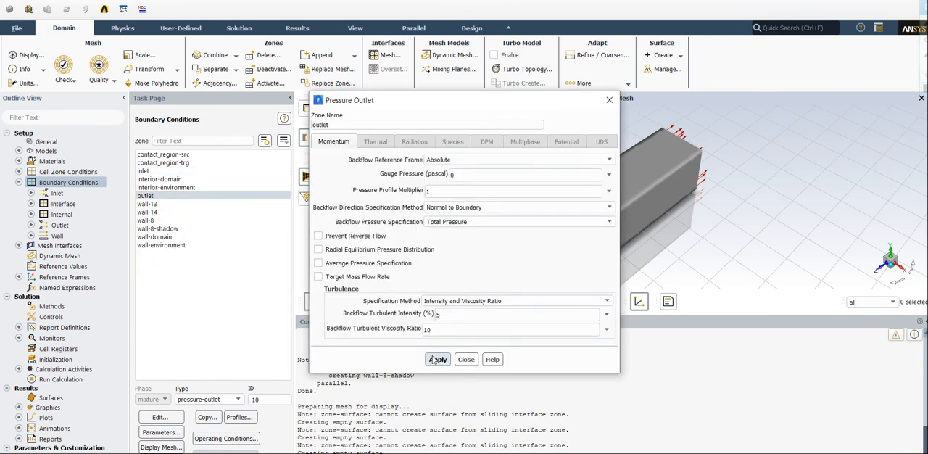
click(465, 359)
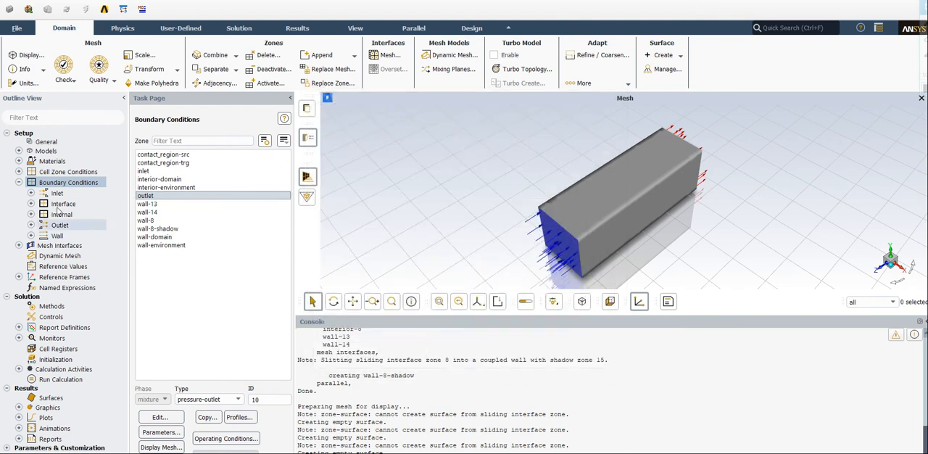
click(20, 183)
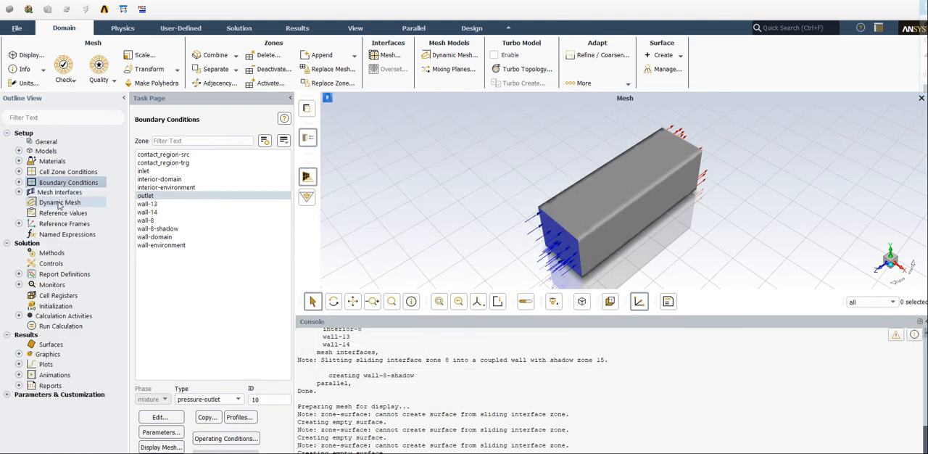
- Compute the reference values from the inlet and set the reference zone to environment
click(63, 213)
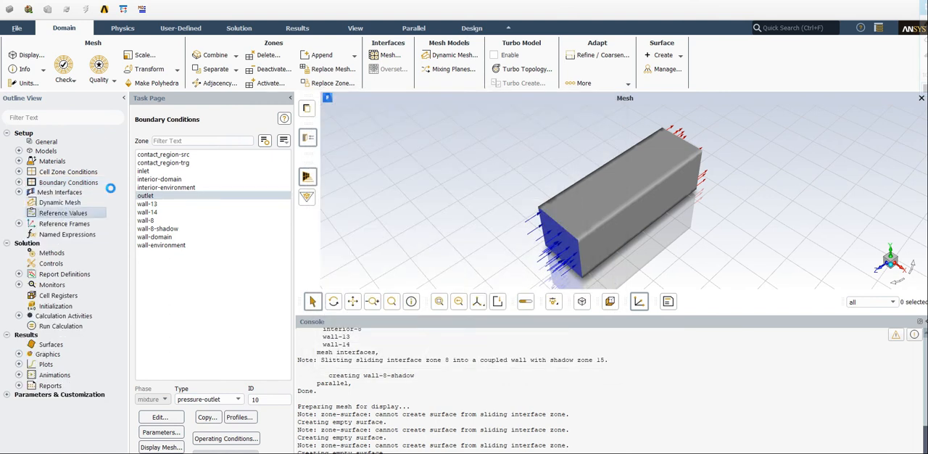
click(211, 146)
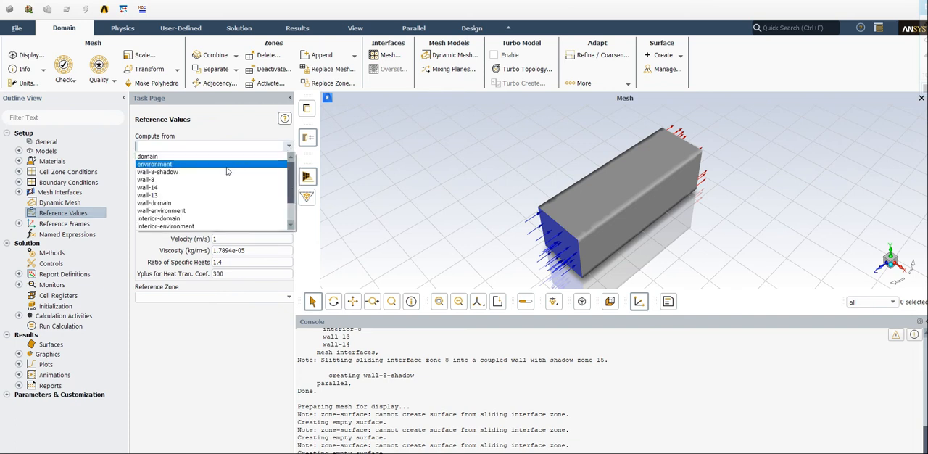
scroll(170, 195, down, 3)
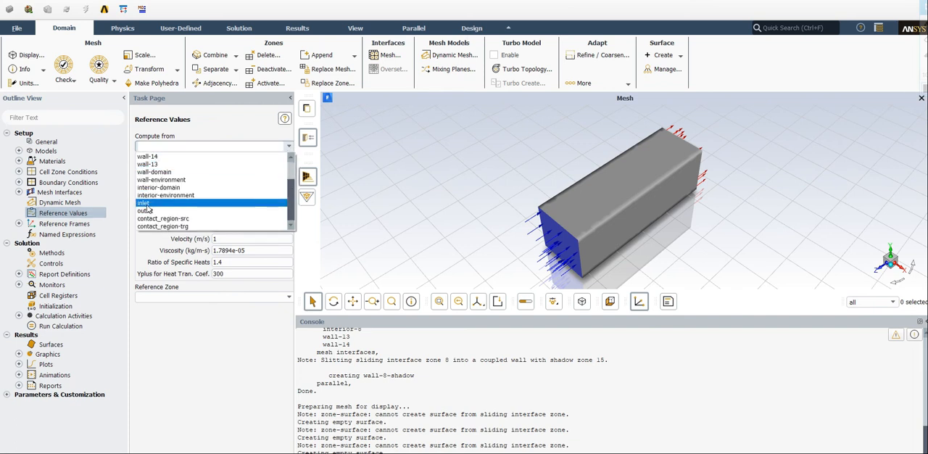
click(148, 204)
click(188, 297)
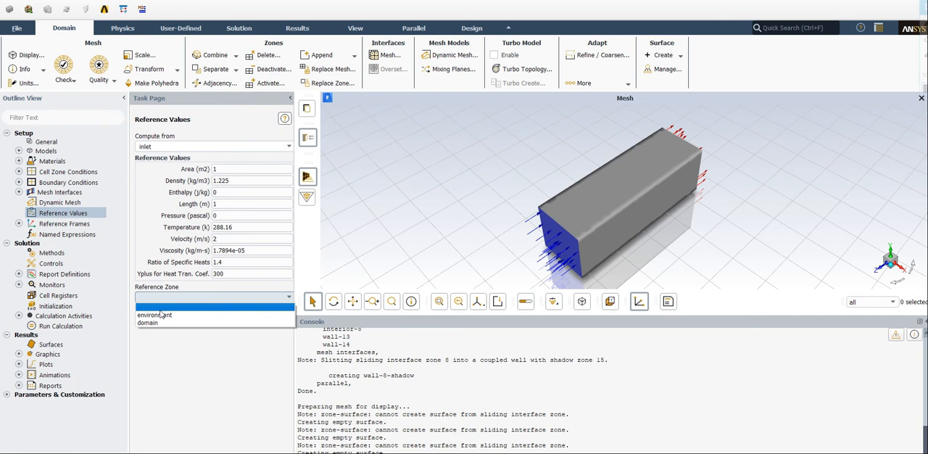
click(153, 316)
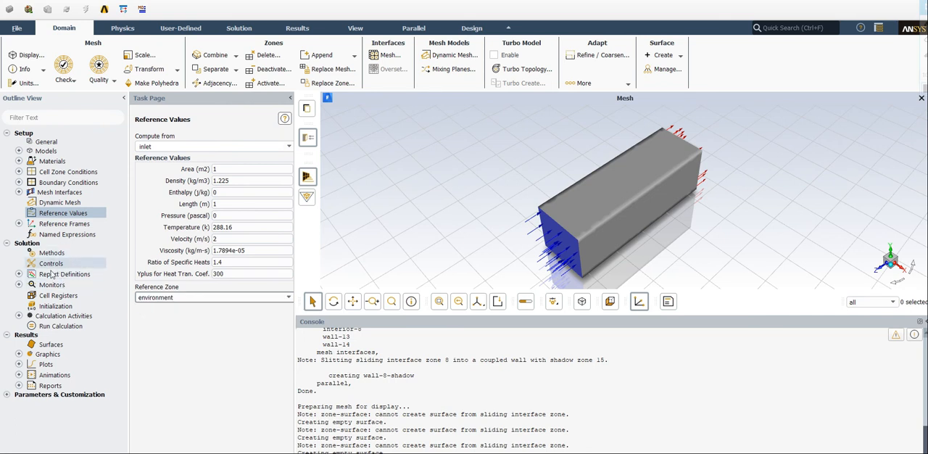
- Initialize the solution with Standard Initialization, computing the initial values from the inlet
click(58, 307)
click(192, 181)
click(155, 235)
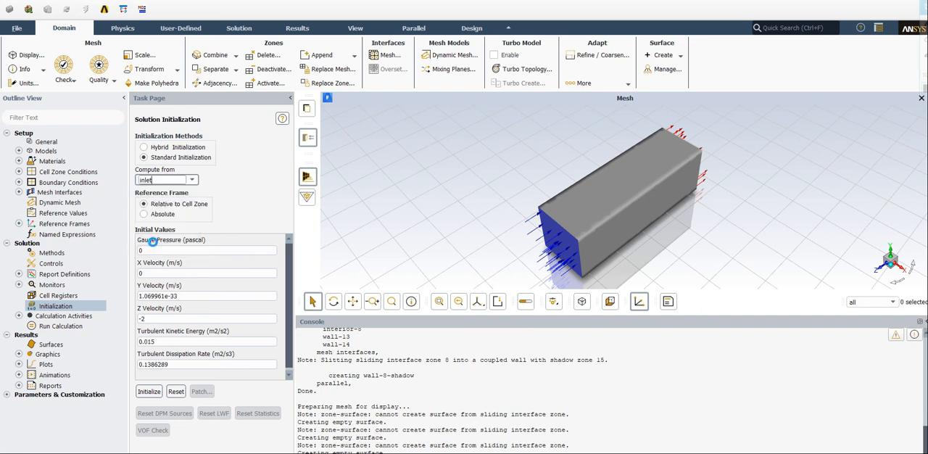
click(149, 391)
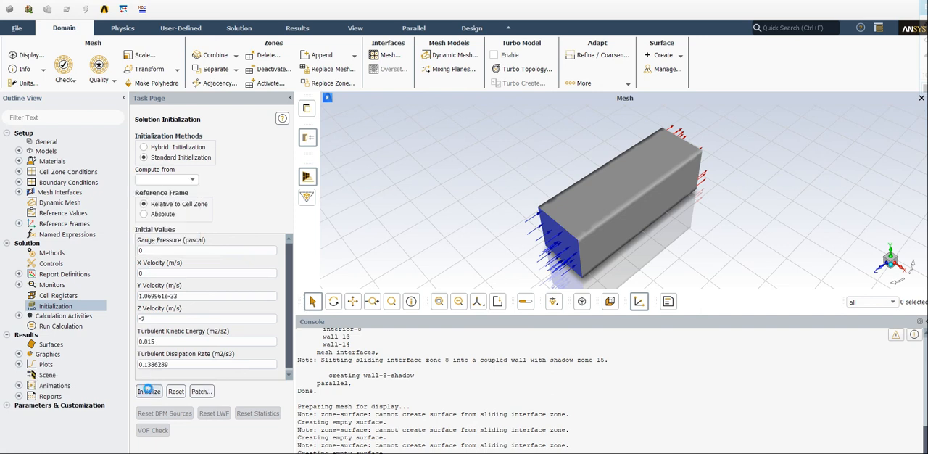
- Set the calculation to autosave every 5 time steps
double_click(64, 316)
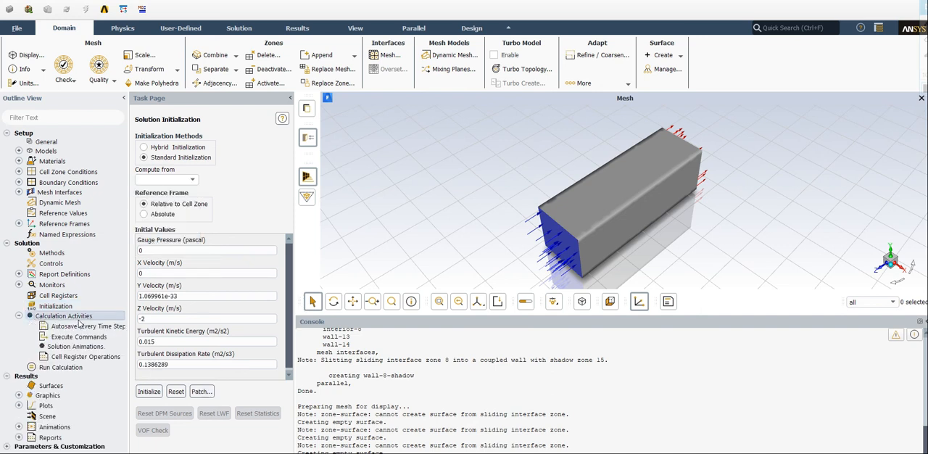
click(212, 147)
click(211, 147)
click(212, 147)
click(212, 147)
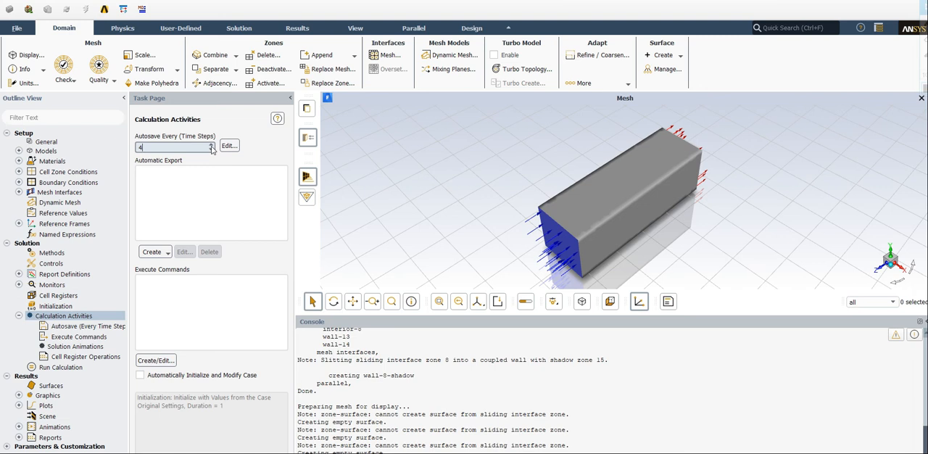
- Run the calculation with 100 time steps and a time step size of 0.01 s, and dismiss the completion notice
click(61, 366)
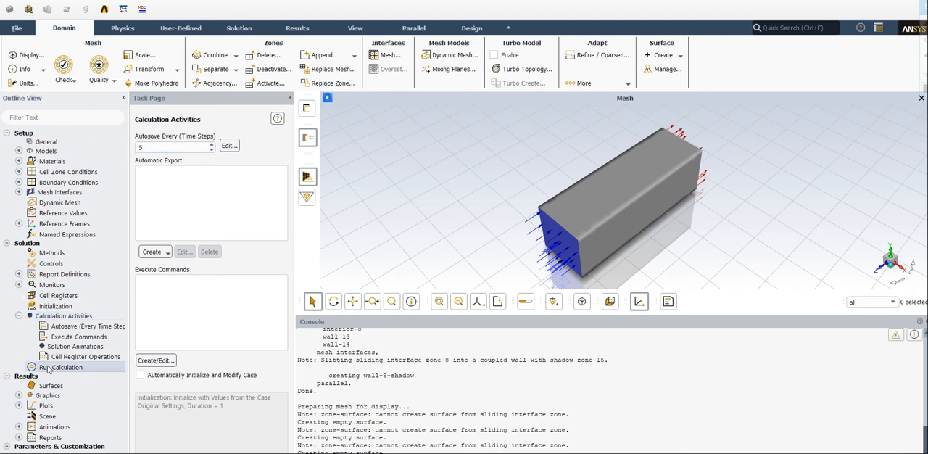
double_click(173, 214)
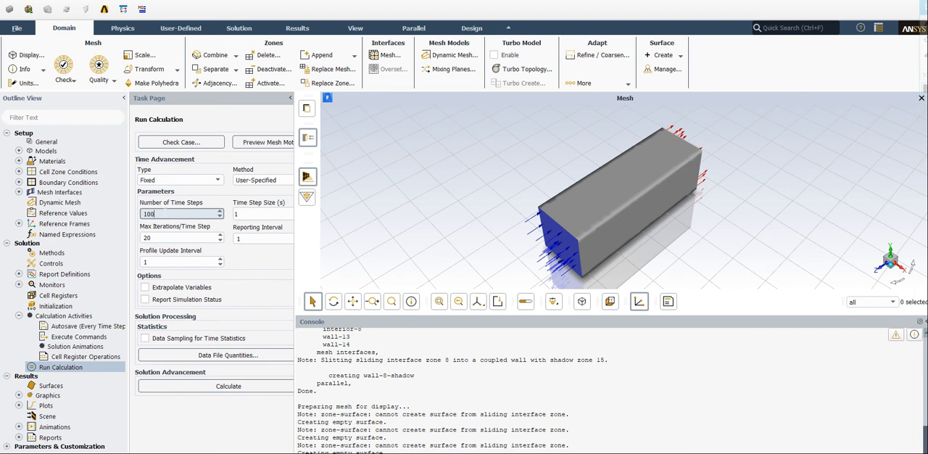
text(100)
double_click(252, 212)
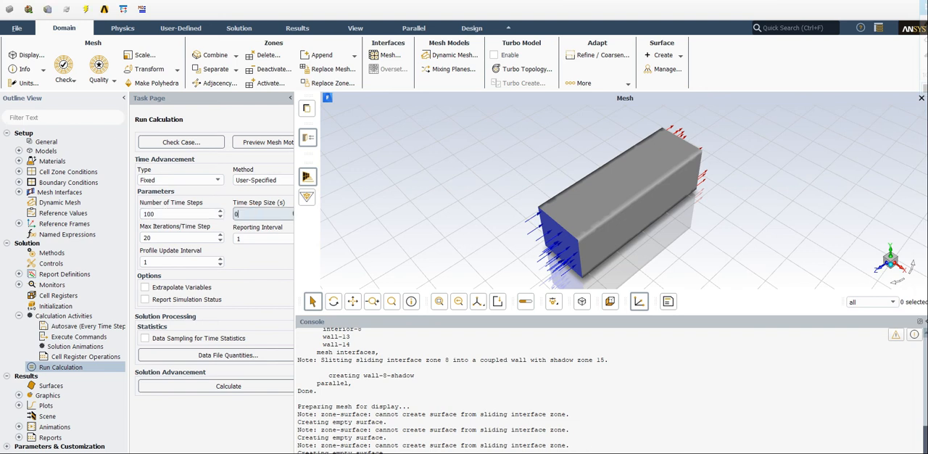
click(211, 386)
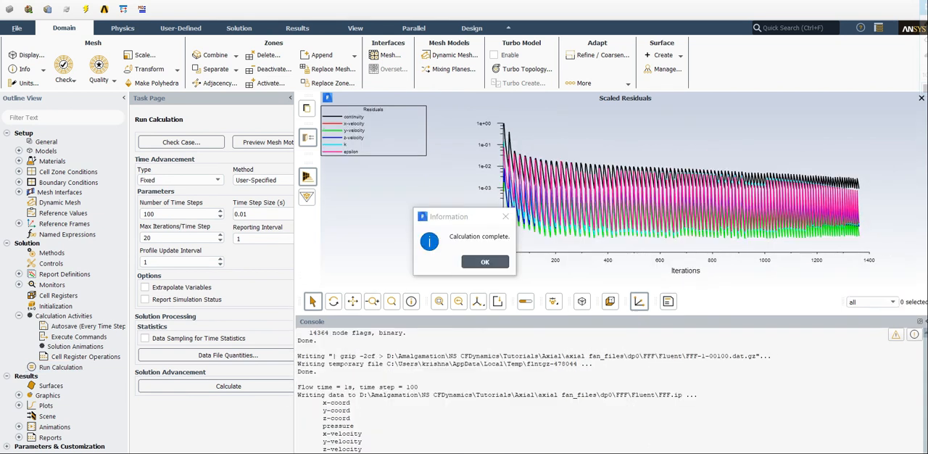
click(477, 265)
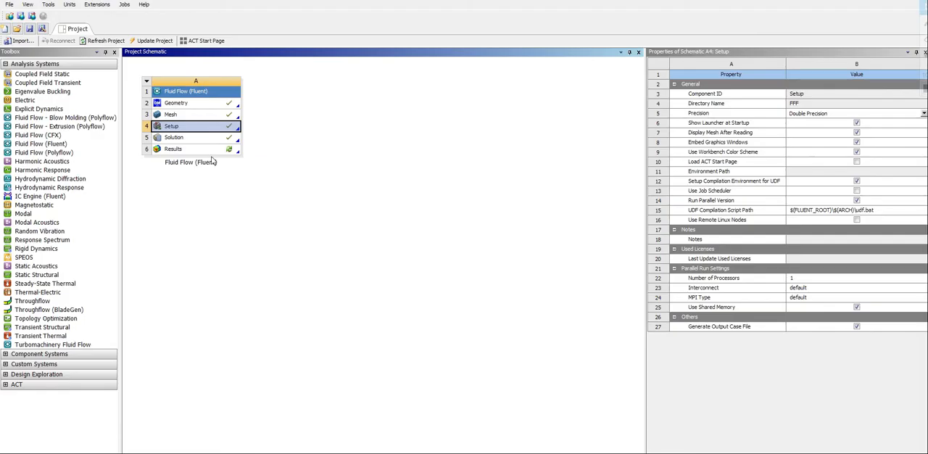
- Switch to Workbench, open the Fluid Flow (Fluent) system's Results in CFD-Post, and show the model side-on along the X axis
click(210, 161)
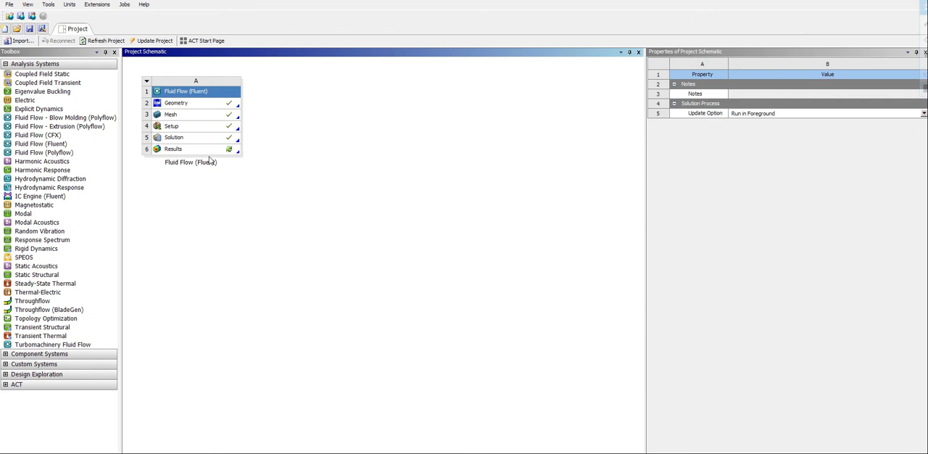
click(206, 151)
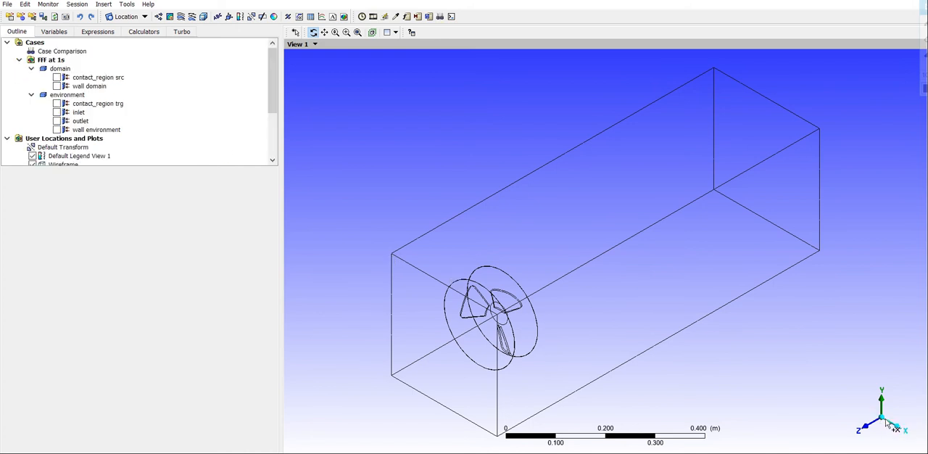
click(876, 419)
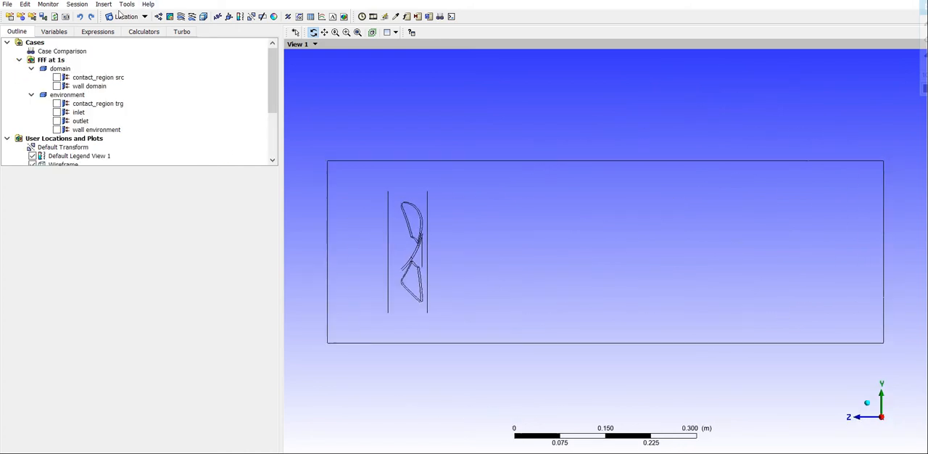
- Insert a YZ slice plane at X = 0.0 m through all domains
click(120, 17)
click(131, 64)
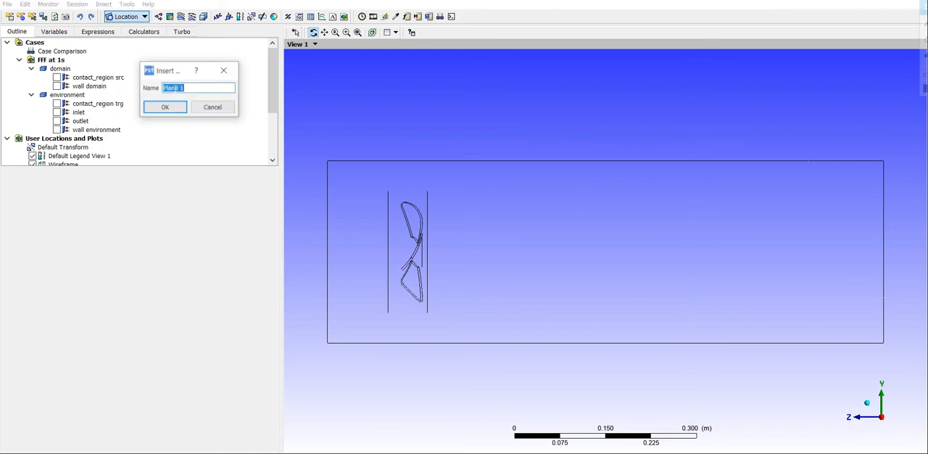
click(165, 105)
click(111, 227)
click(88, 241)
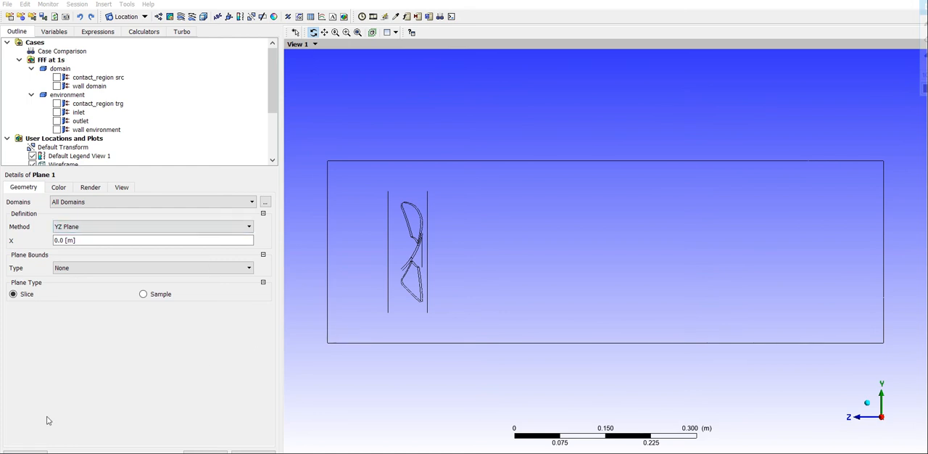
click(25, 451)
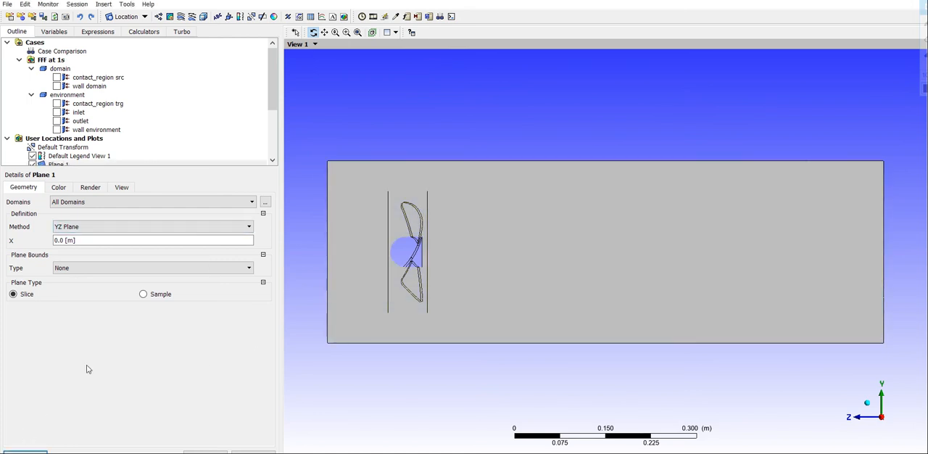
- Add a contour of Velocity in Stn Frame on Plane 1 with 100 contours and the global range
click(169, 16)
click(200, 59)
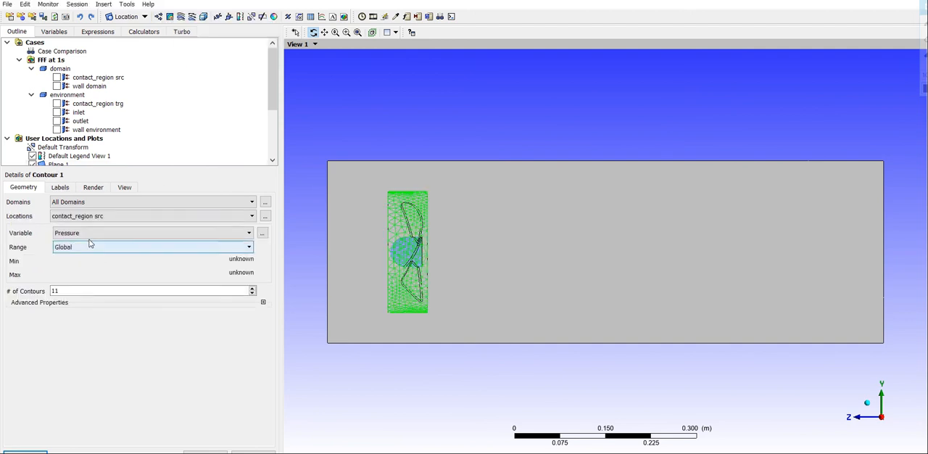
click(87, 216)
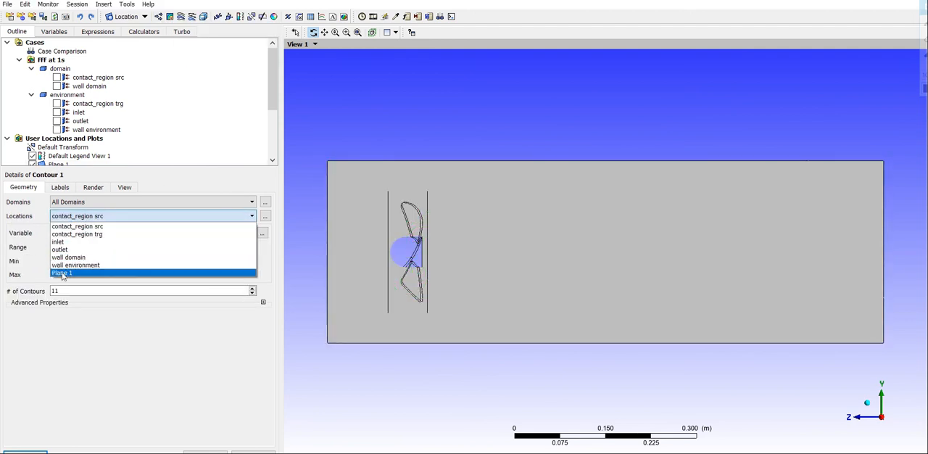
click(64, 272)
click(87, 233)
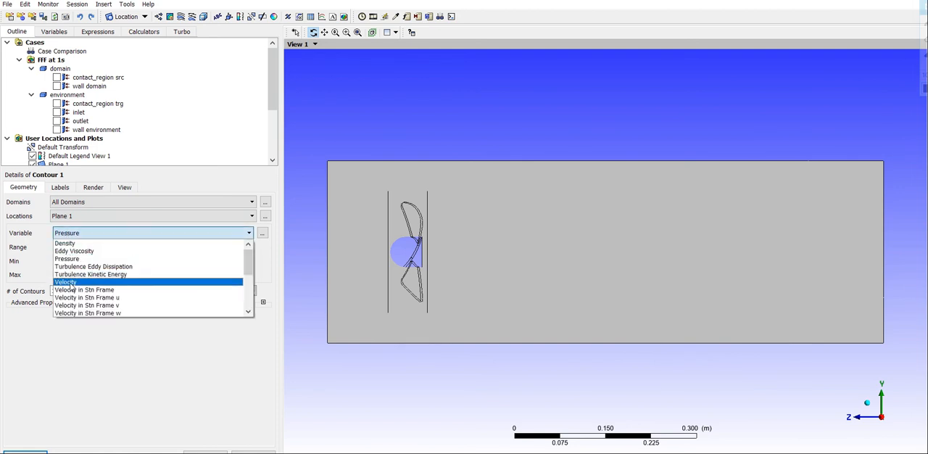
click(73, 289)
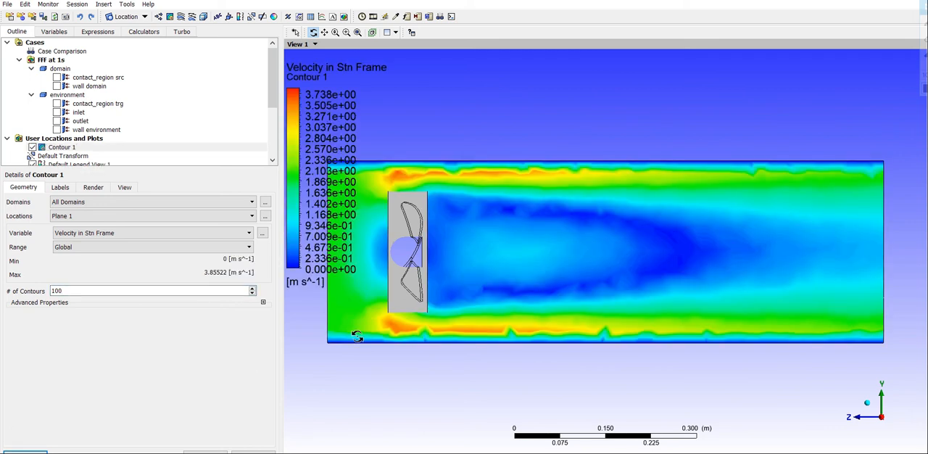
scroll(473, 278, down, 1)
scroll(473, 278, down, 1)
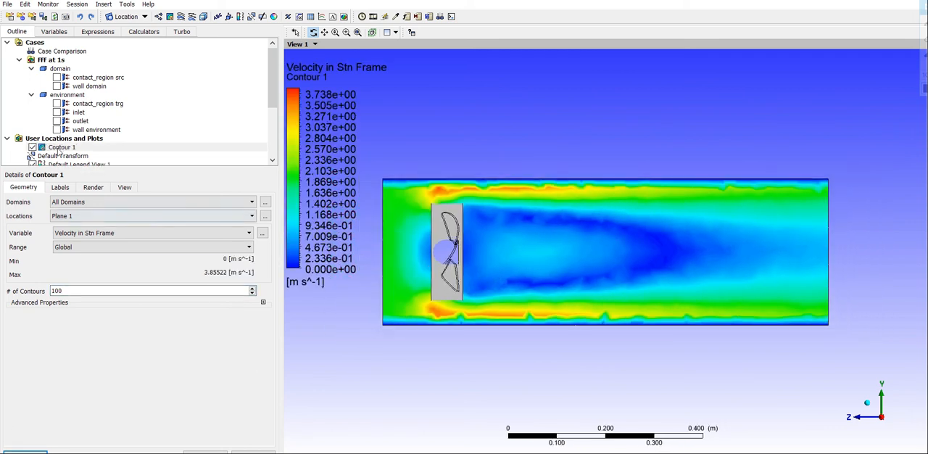
- Hide the velocity contour and the YZ plane so only the wireframe is displayed
click(30, 146)
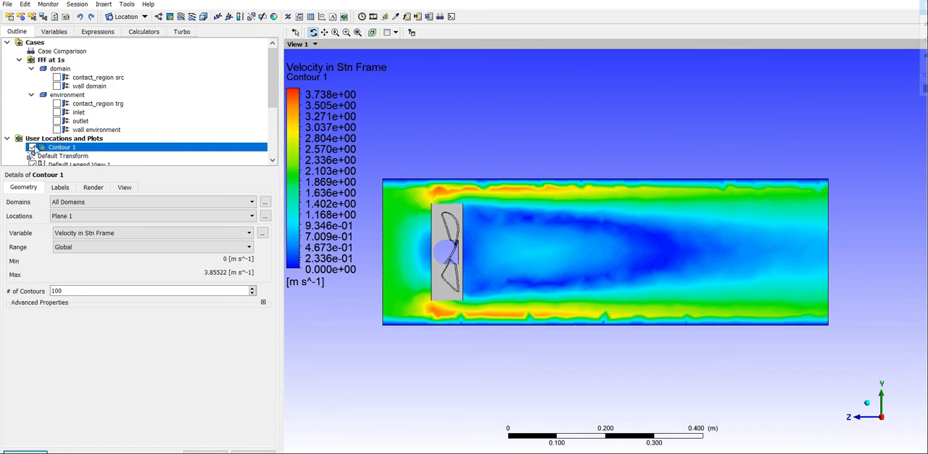
click(32, 148)
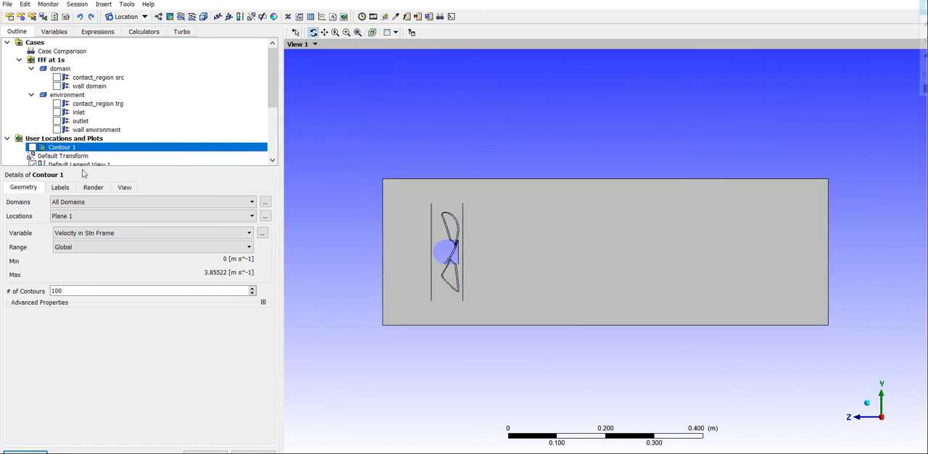
scroll(50, 146, down, 2)
click(31, 120)
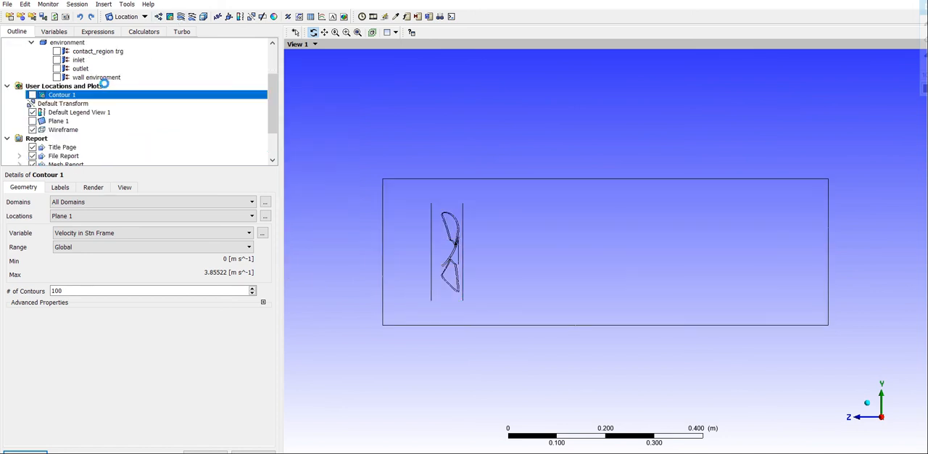
- Add 3D streamlines of Velocity in Stn Frame starting from the inlet with 100 equally spaced points across all domains
click(181, 16)
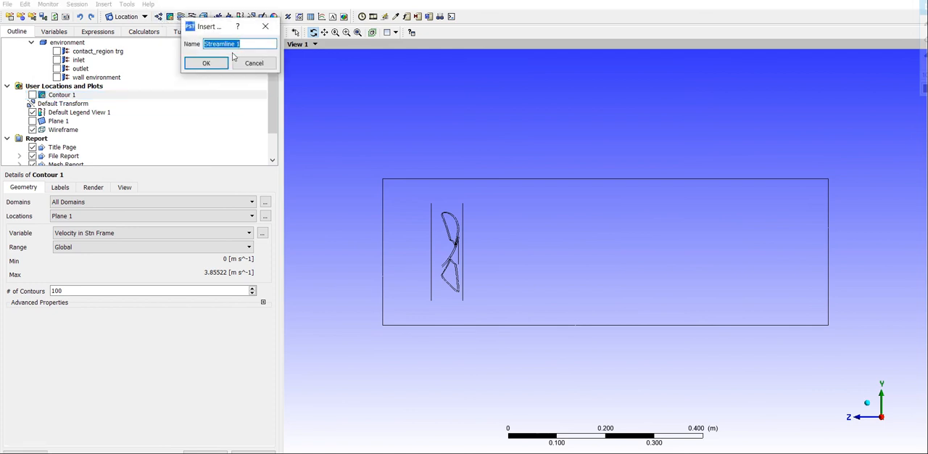
click(210, 62)
click(85, 240)
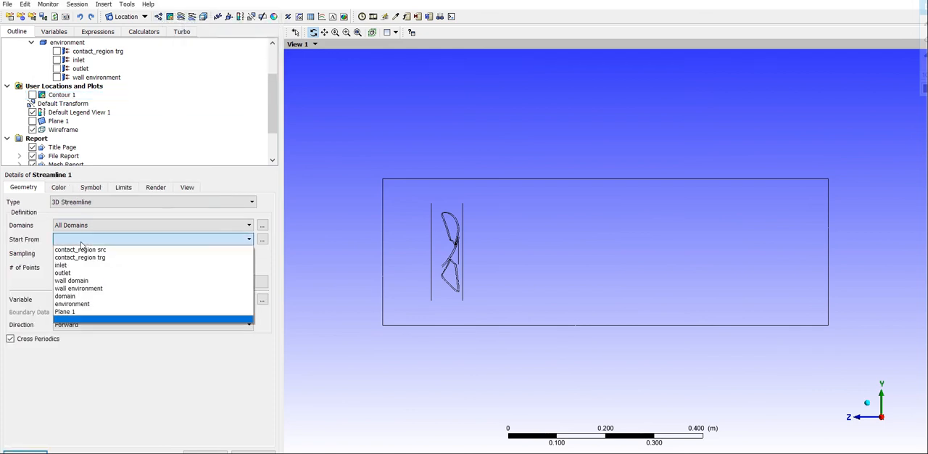
click(65, 263)
double_click(58, 267)
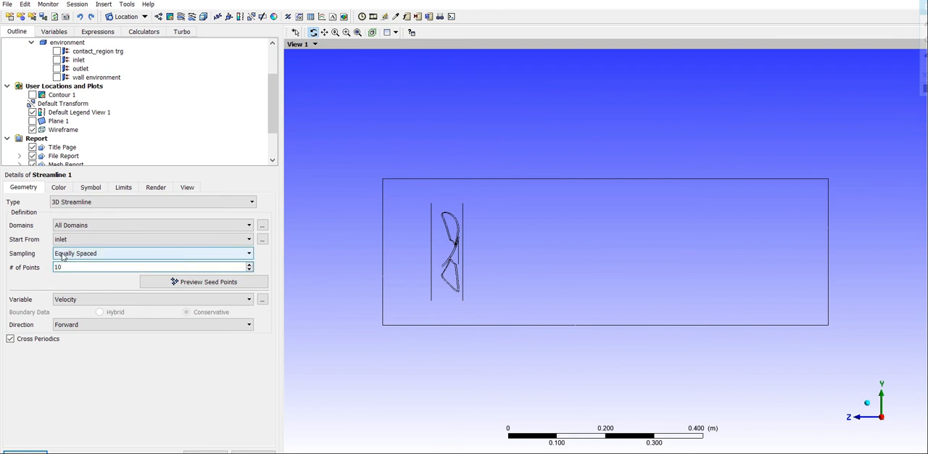
click(82, 300)
click(72, 316)
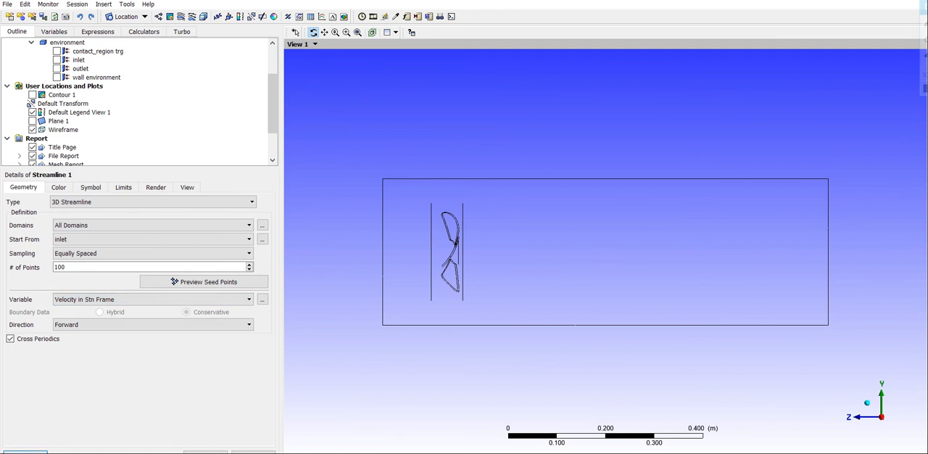
scroll(378, 325, up, 4)
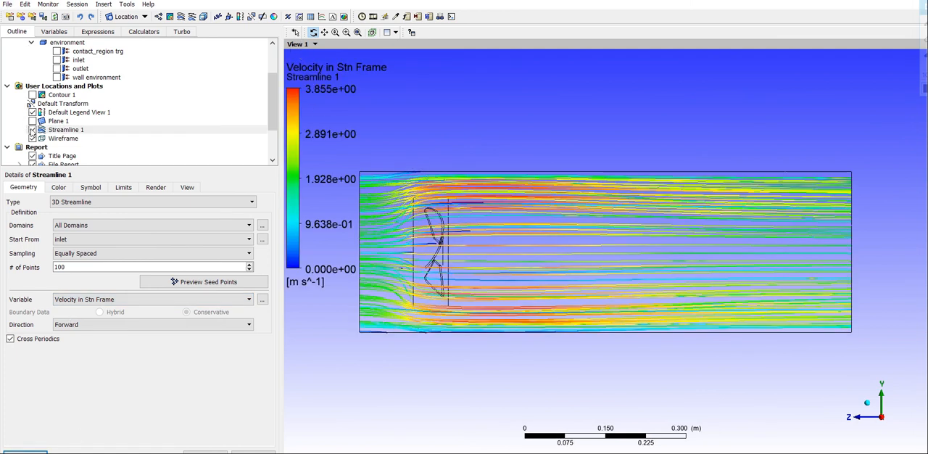
- Hide the streamlines and add a volume rendering of Velocity in Stn Frame through all domains
click(33, 129)
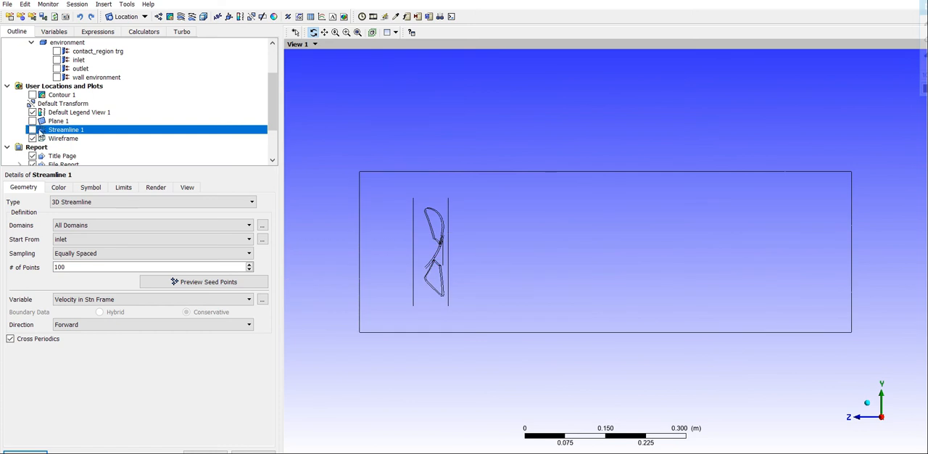
click(203, 17)
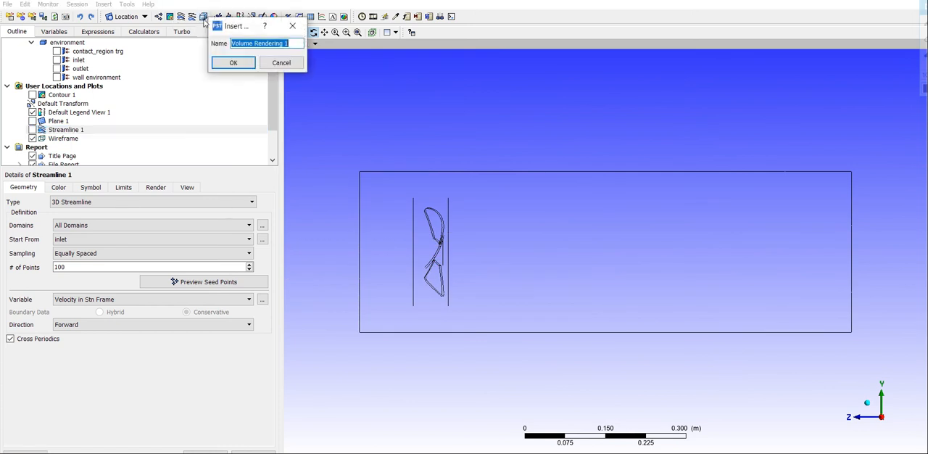
click(233, 63)
click(114, 227)
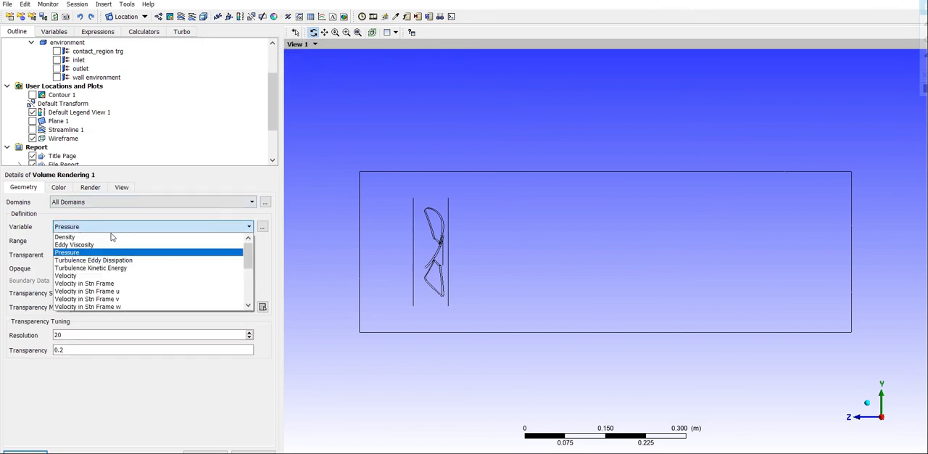
click(84, 283)
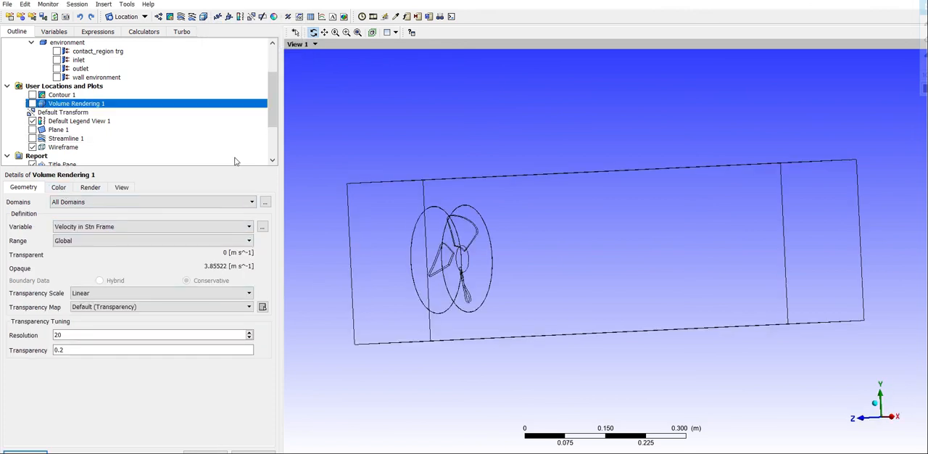
- Turn the model side-on along the X axis and display the velocity contour on Plane 1 again
click(898, 416)
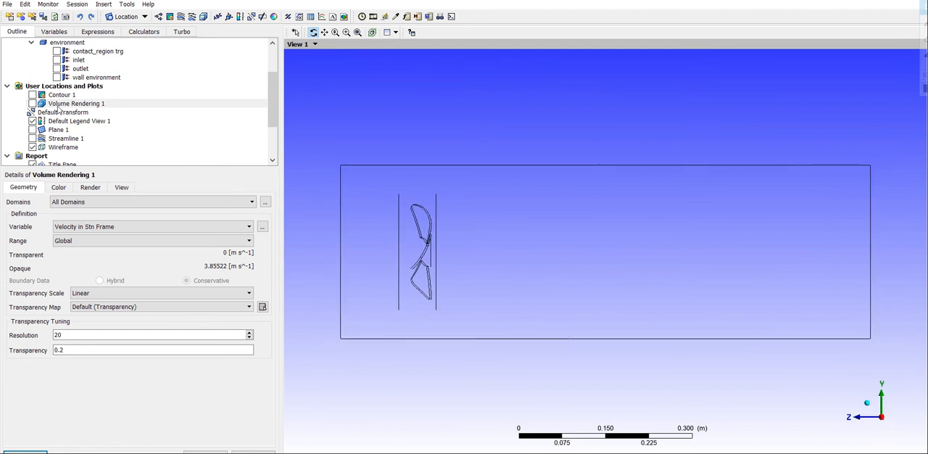
click(32, 95)
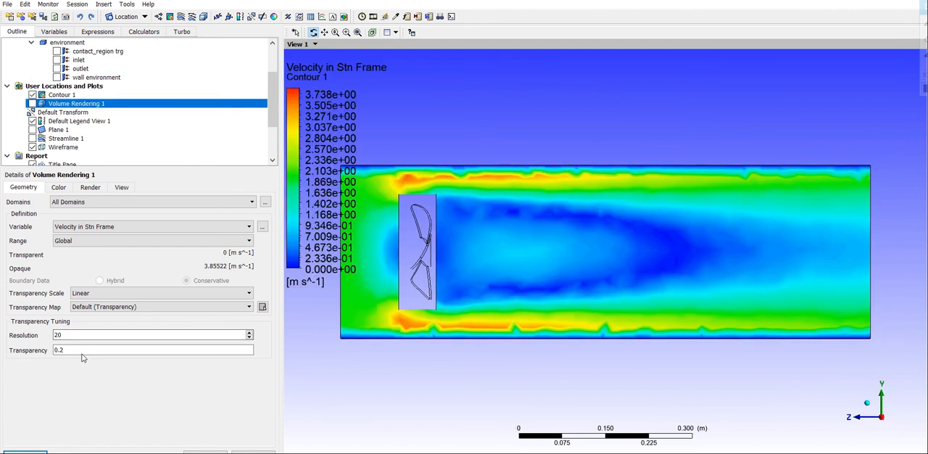
click(69, 95)
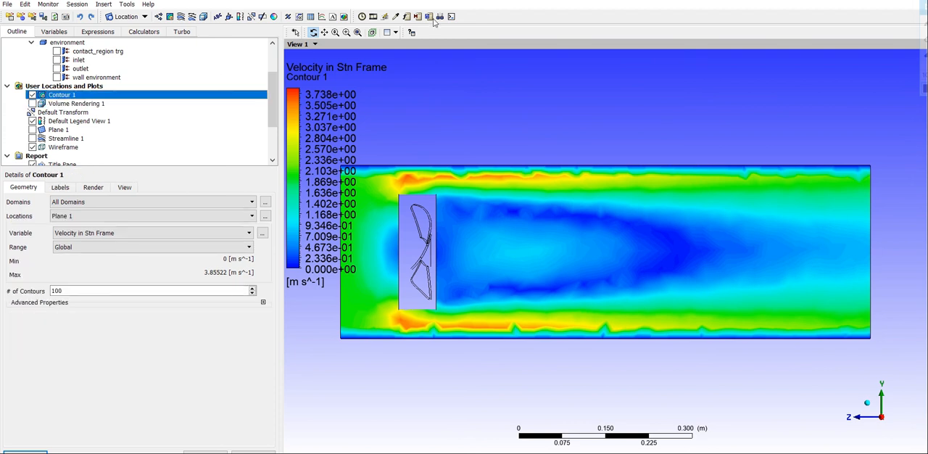
- Load timestep 0 and play the timestep animation of the velocity contour through timestep 100
click(363, 16)
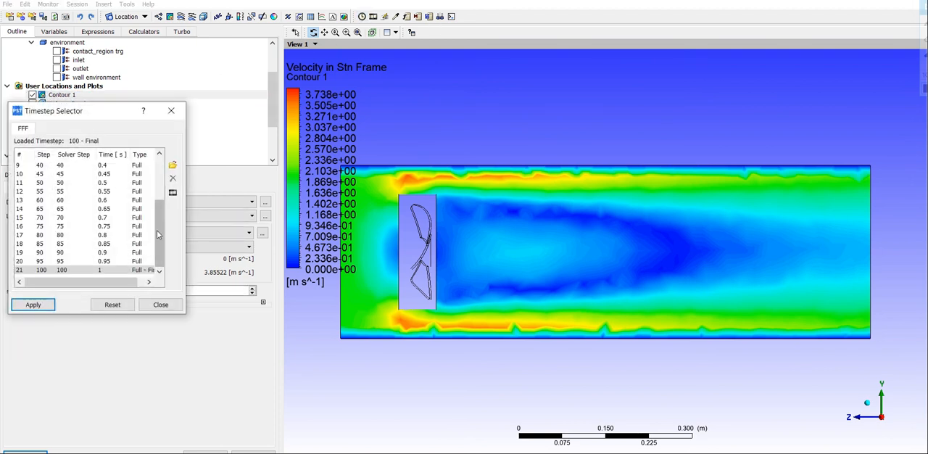
drag(156, 229, 158, 187)
click(128, 166)
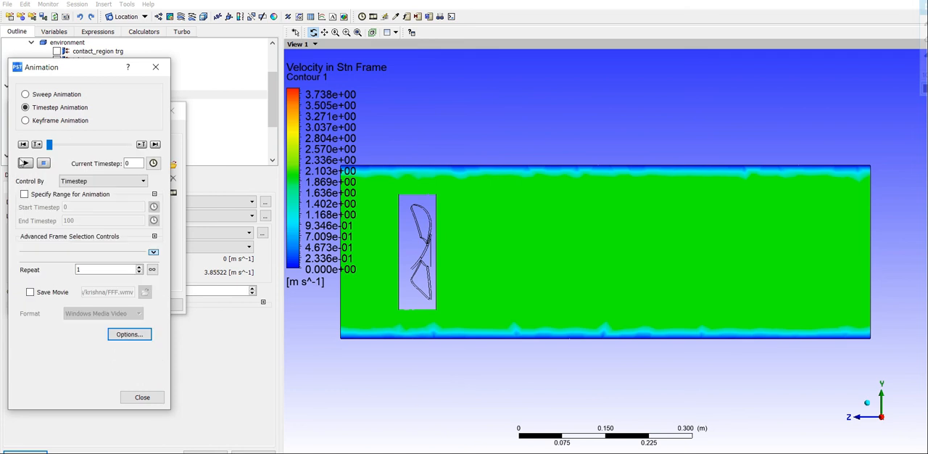
click(24, 162)
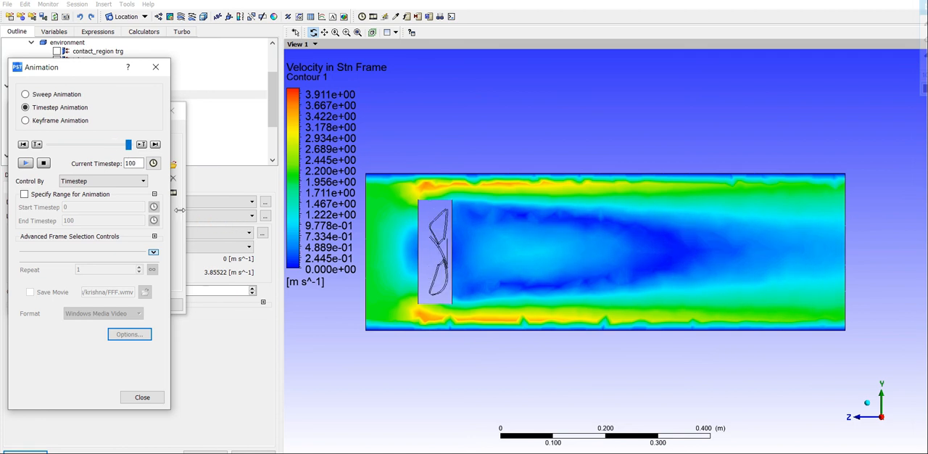
click(155, 66)
click(172, 110)
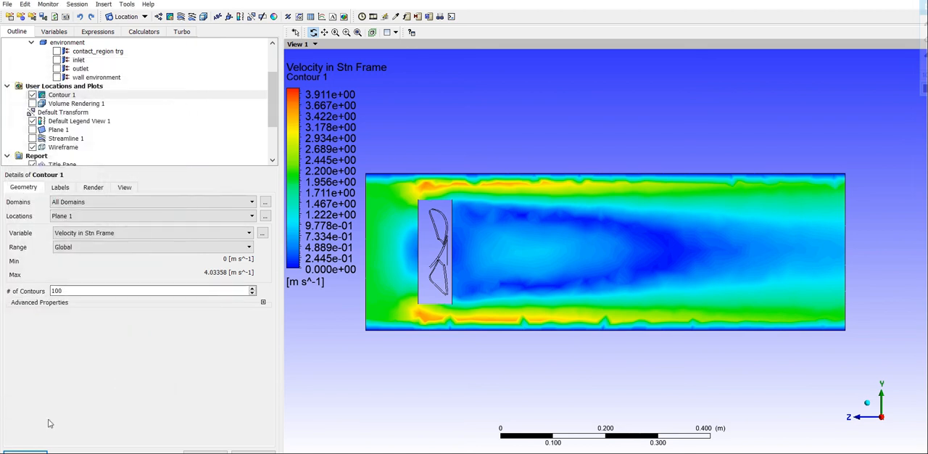